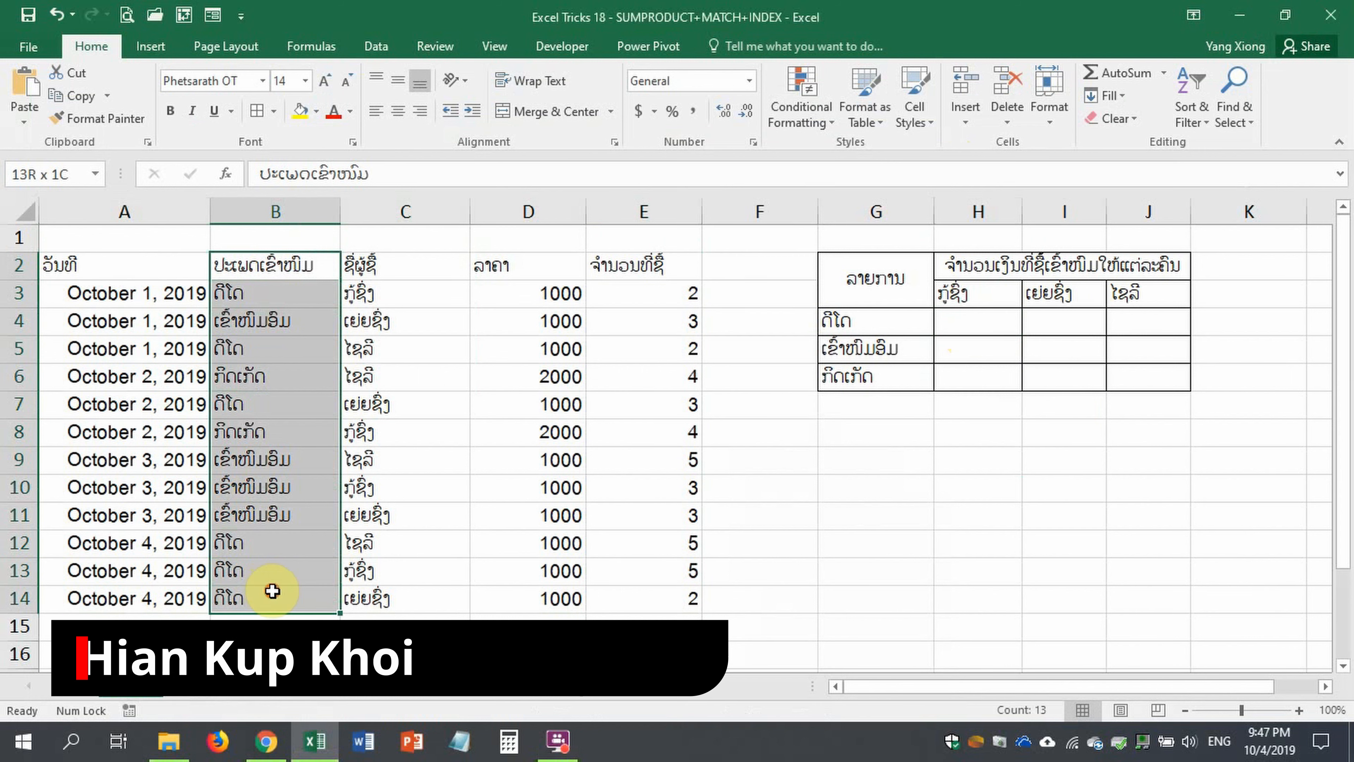
Examine the buyer, price and quantity columns (C to E) and the headings of the summary table in G2:J6
left_click_drag(444, 264, 394, 586)
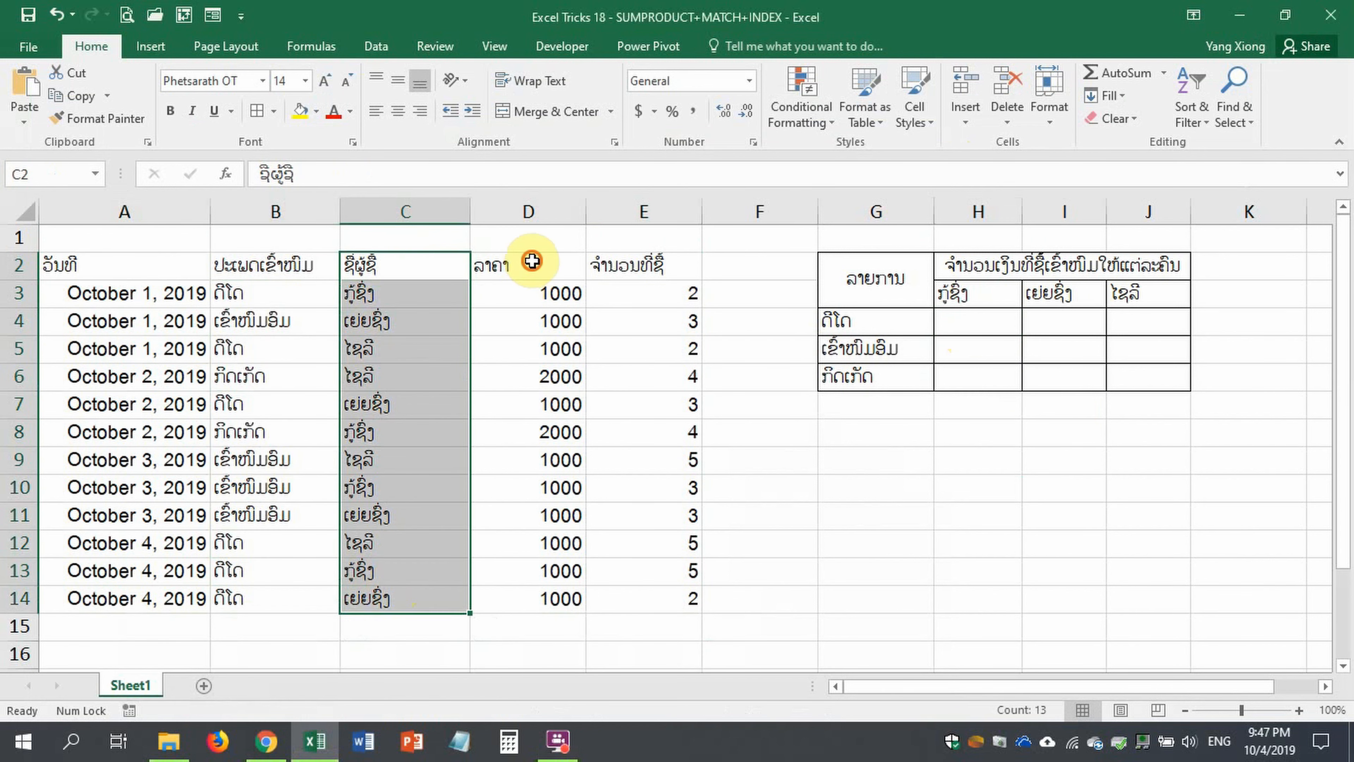
left_click_drag(532, 257, 546, 595)
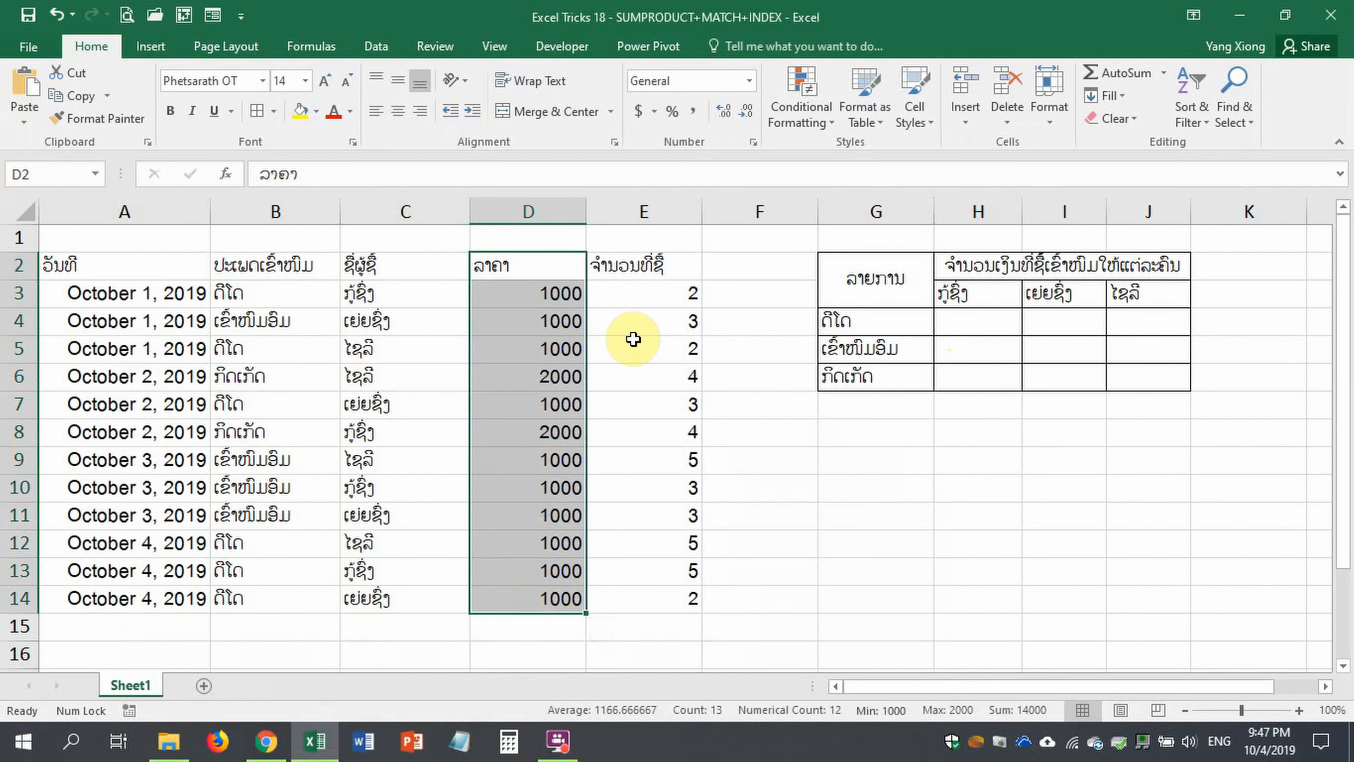
left_click_drag(638, 260, 621, 599)
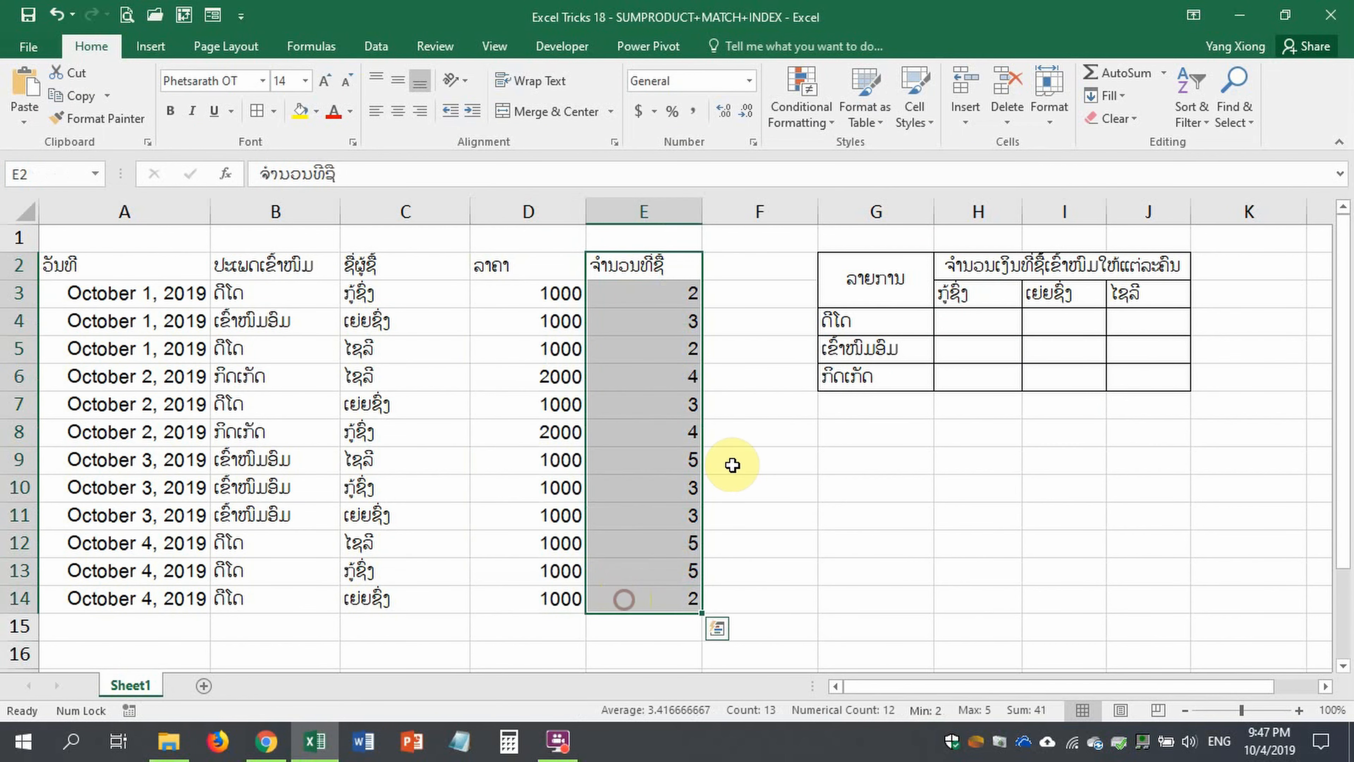
left_click(972, 321)
left_click(965, 273)
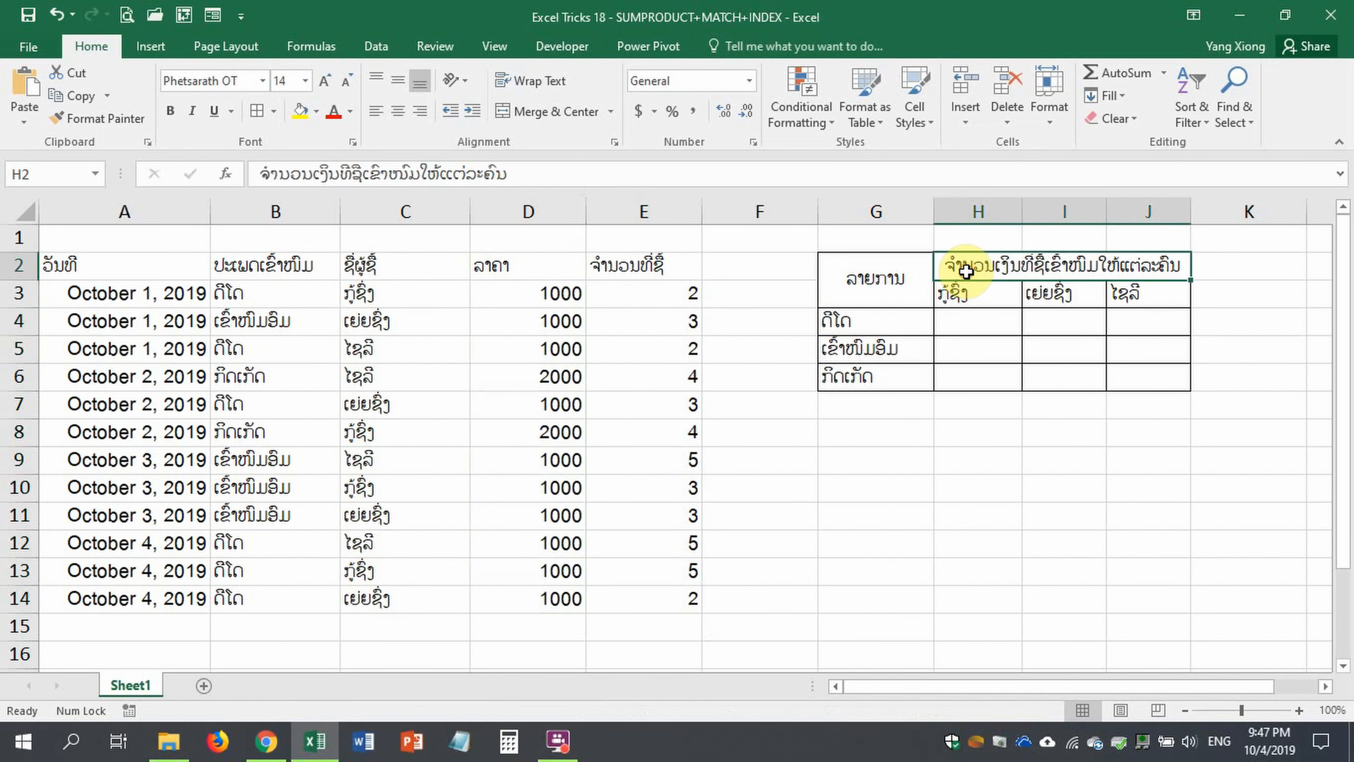
left_click_drag(956, 294, 1128, 290)
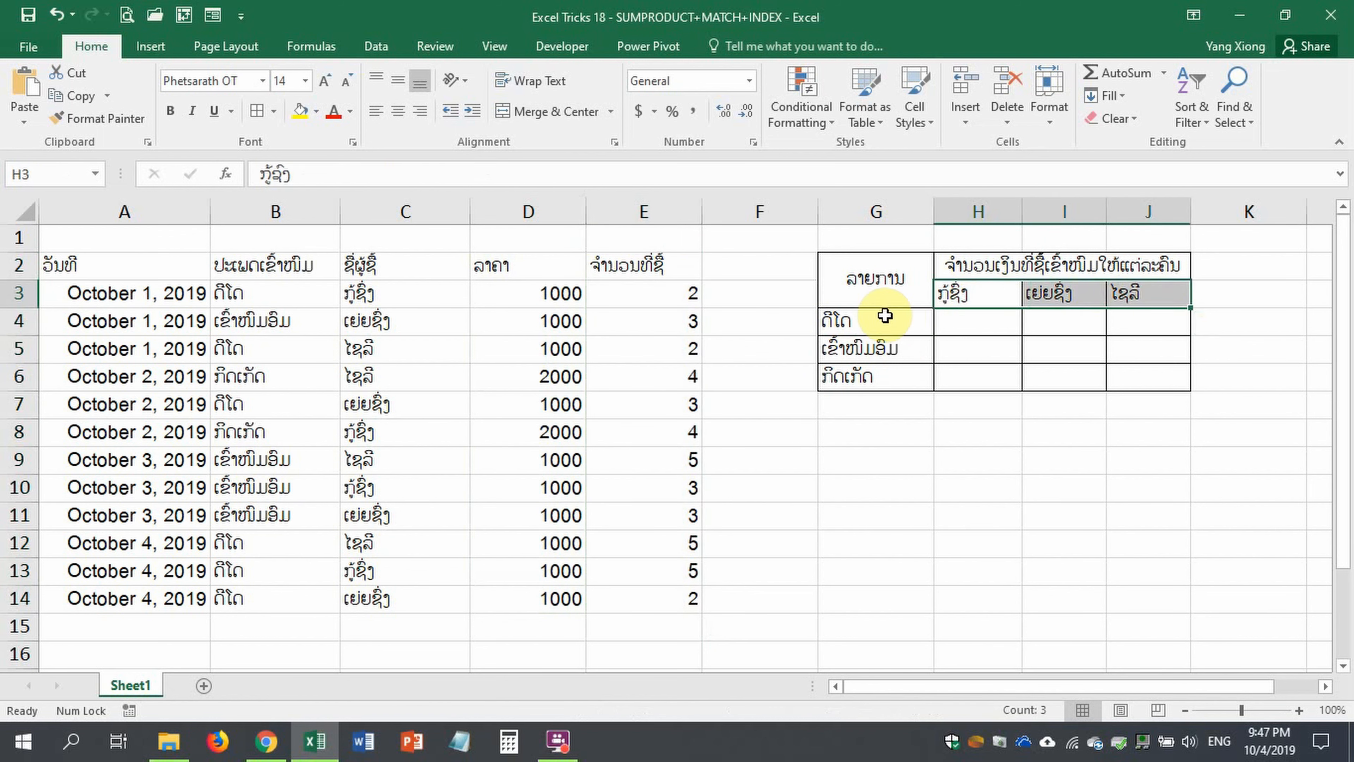
left_click_drag(877, 320, 887, 376)
left_click_drag(976, 320, 977, 344)
Start a SUMPRODUCT formula in H4 with the snack-type condition --($B$3:$B$14=$G4)
left_click(977, 318)
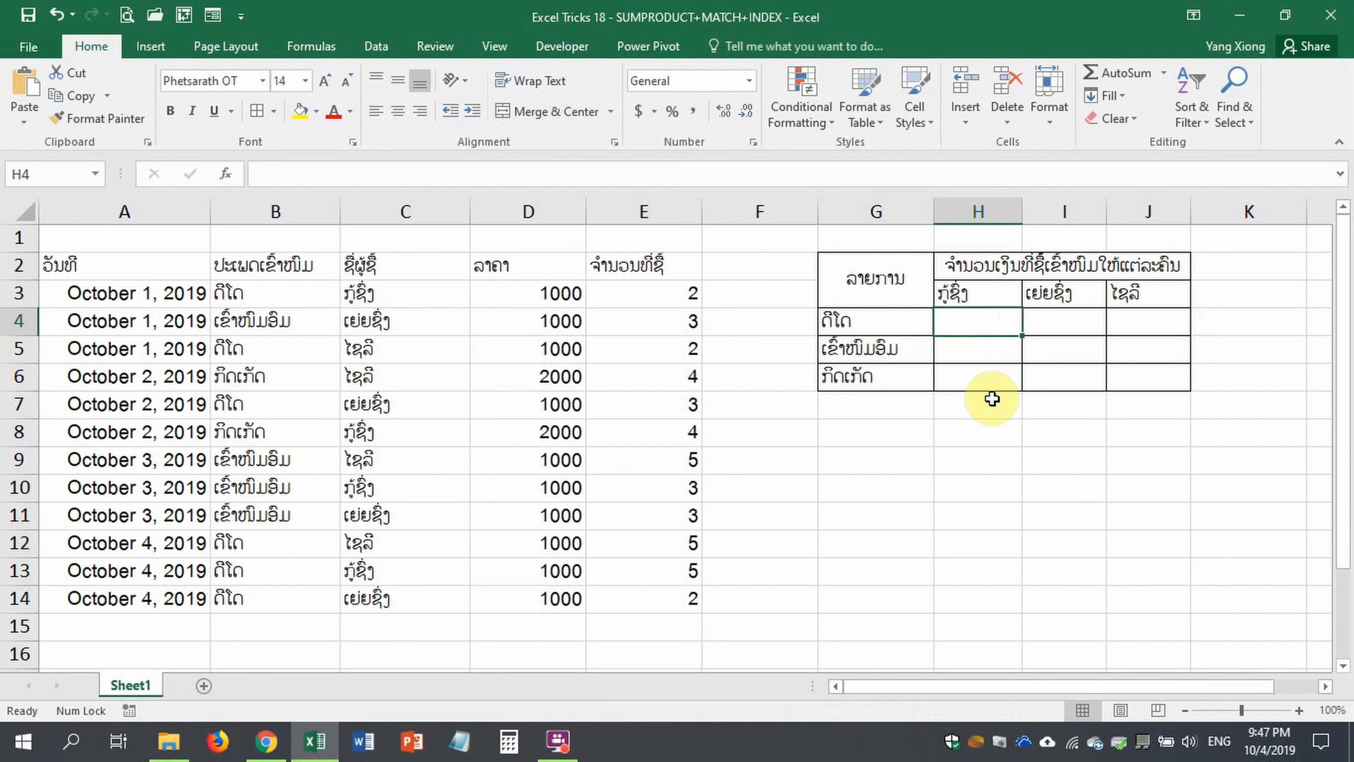
type("=sum")
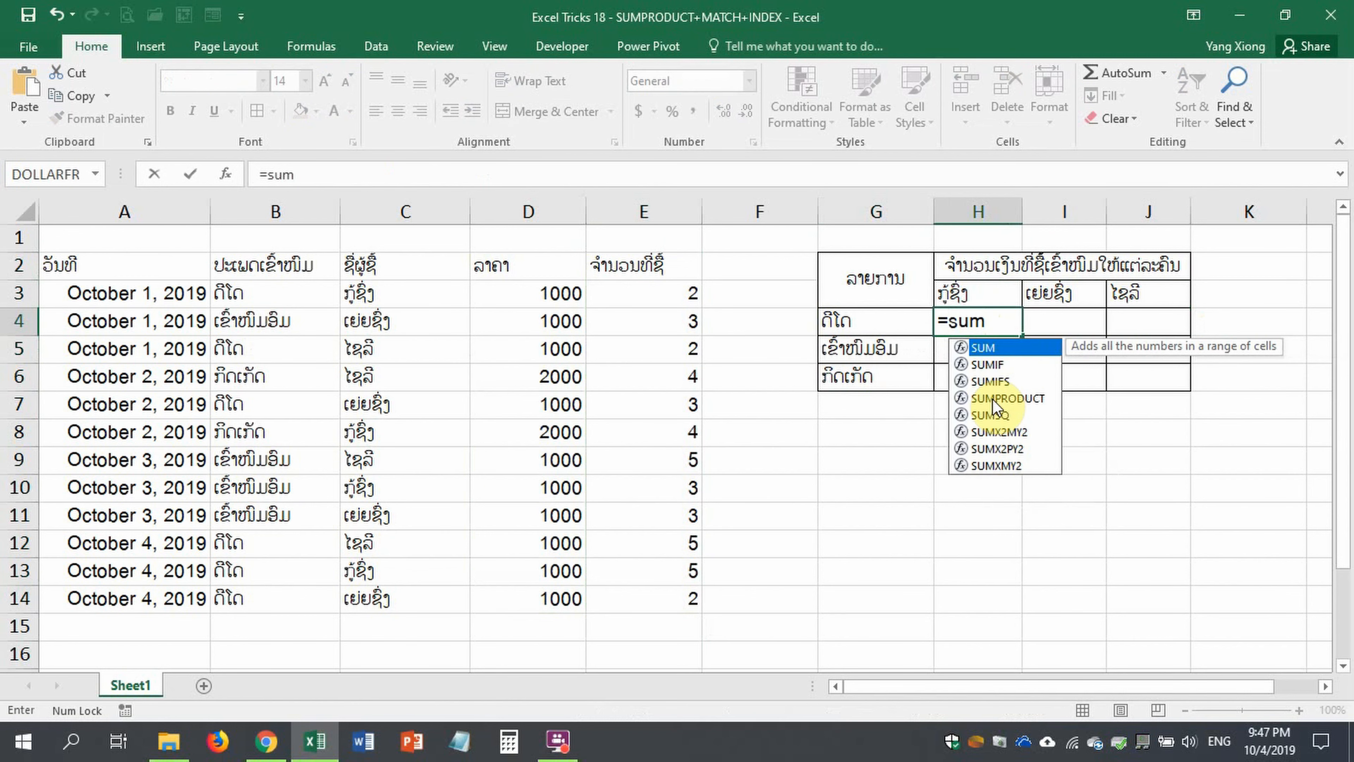
type("produ")
key("Tab")
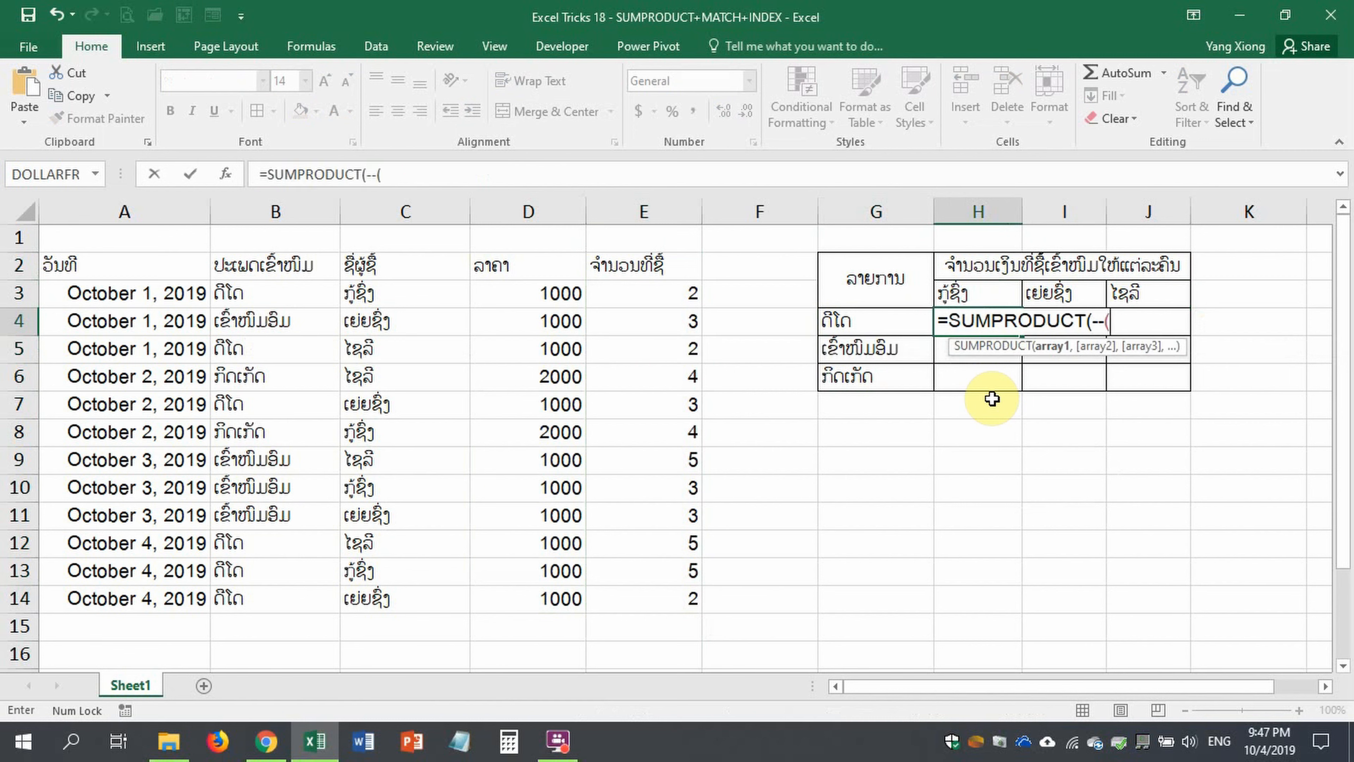
left_click(266, 288)
left_click_drag(269, 322, 283, 587)
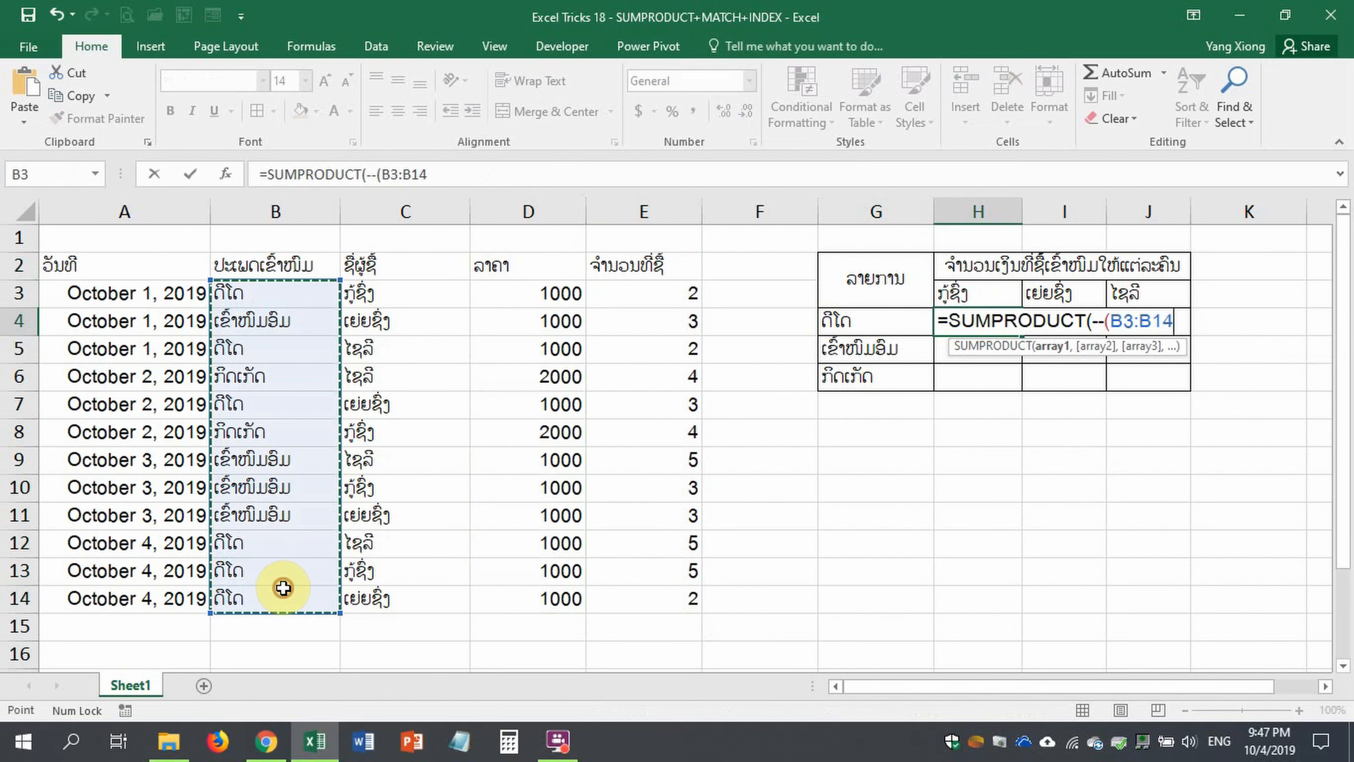
key("F4")
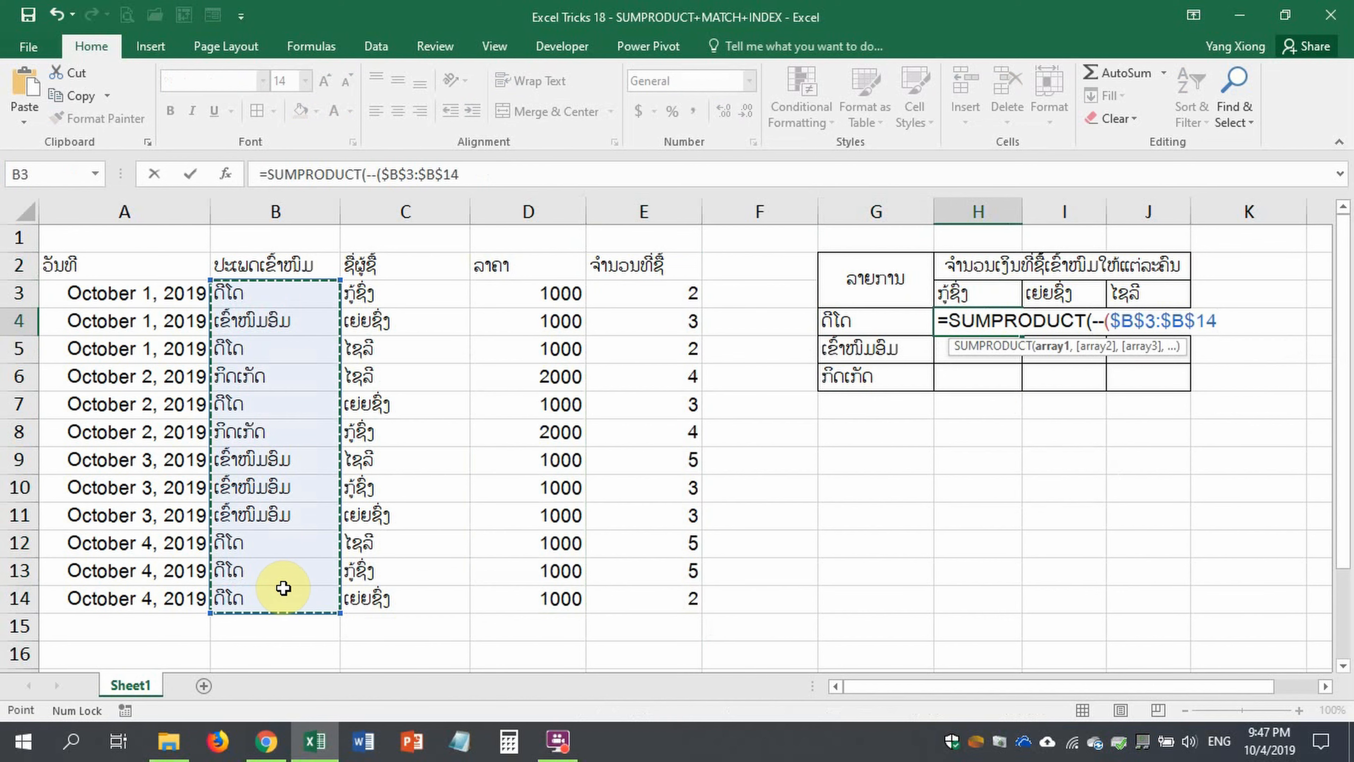
type("=")
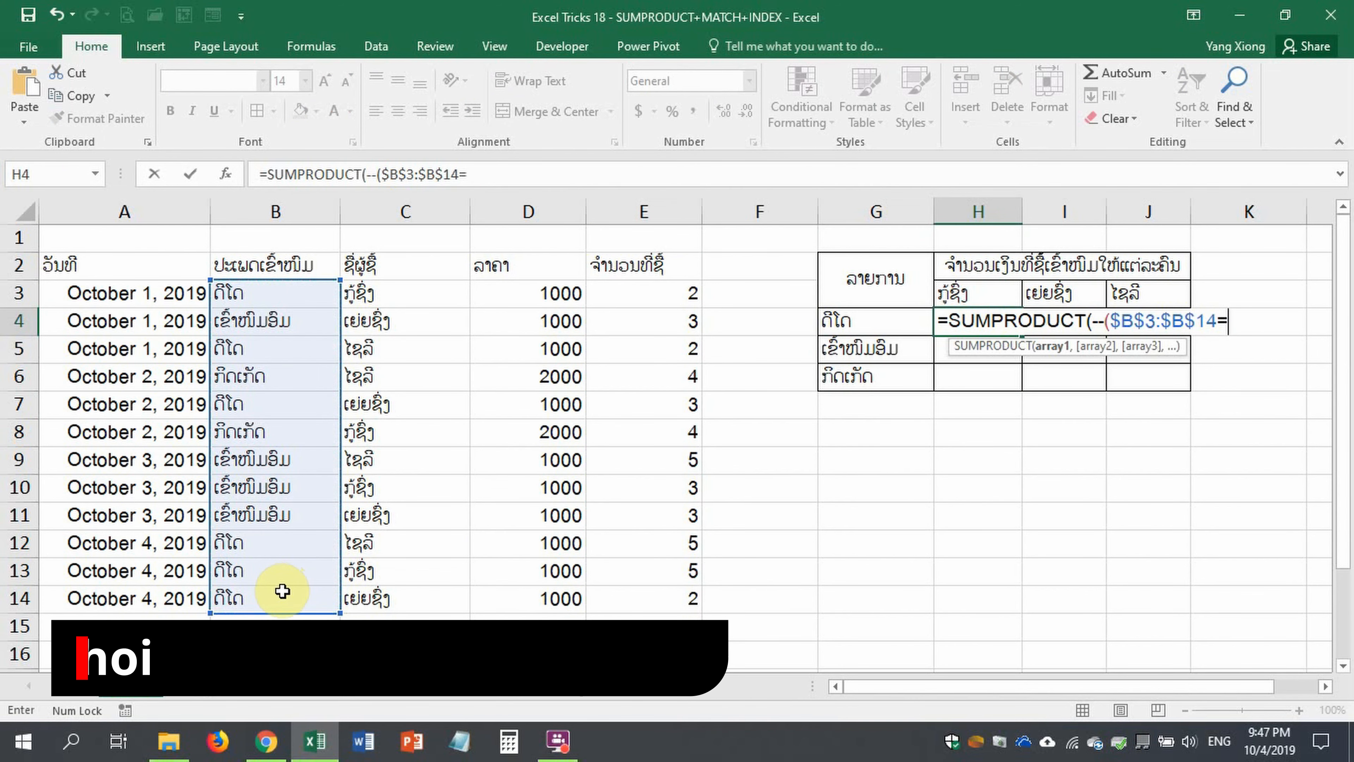
scroll(631, 439, "right", 2)
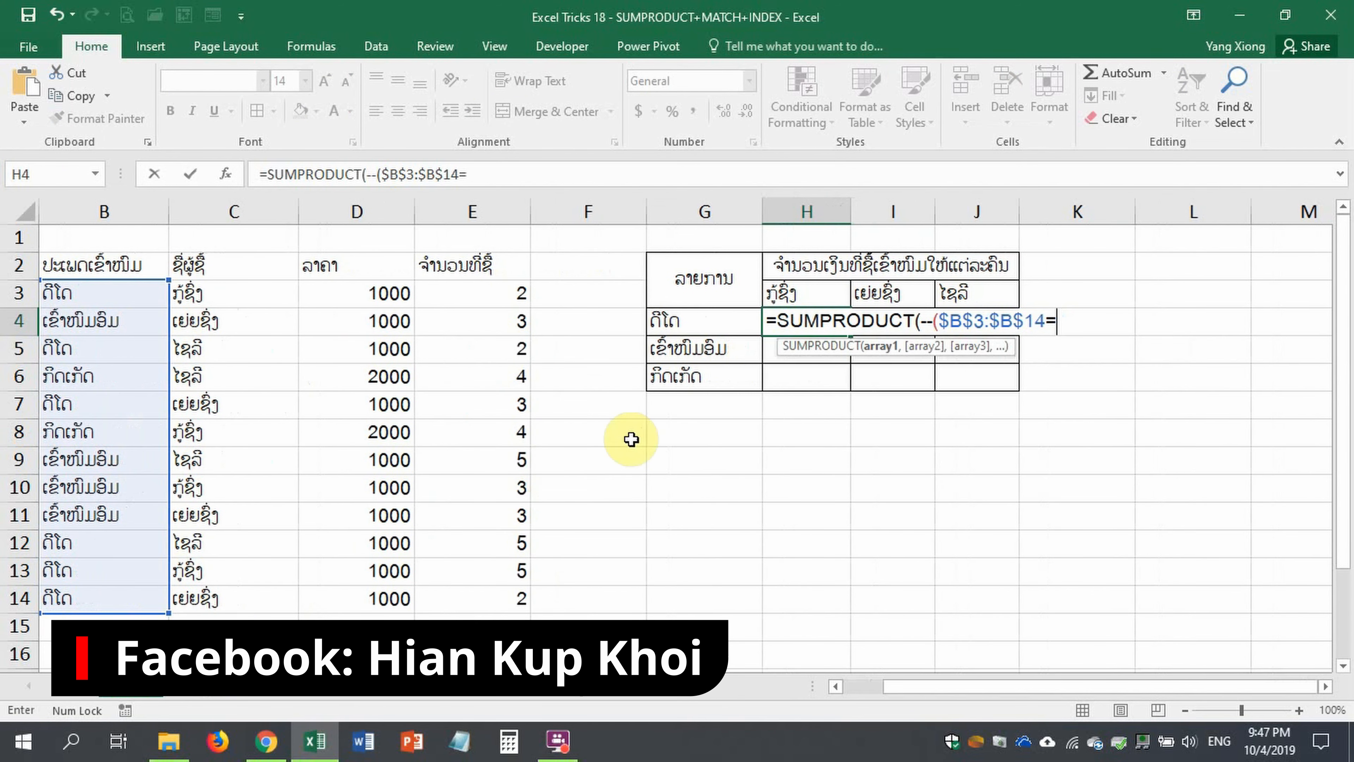
left_click(703, 319)
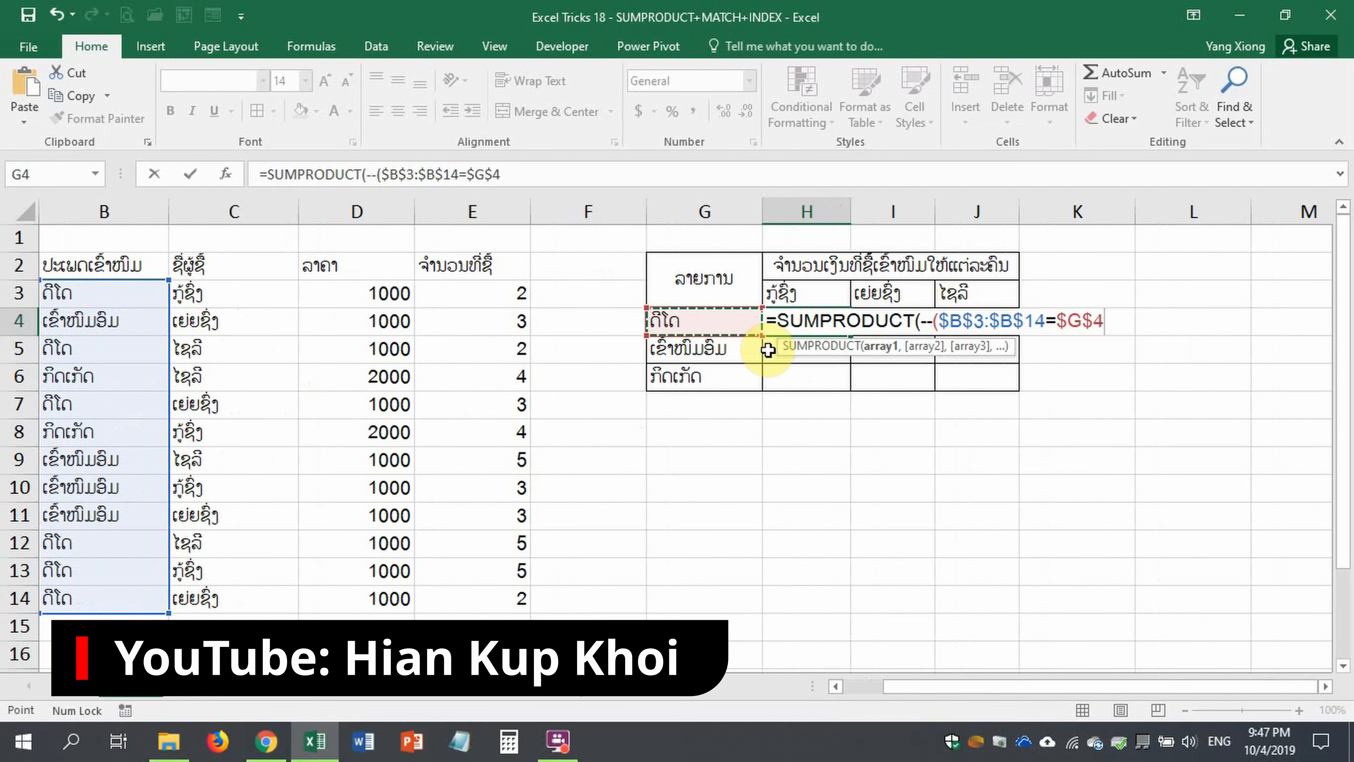
key("F4")
key("F4")
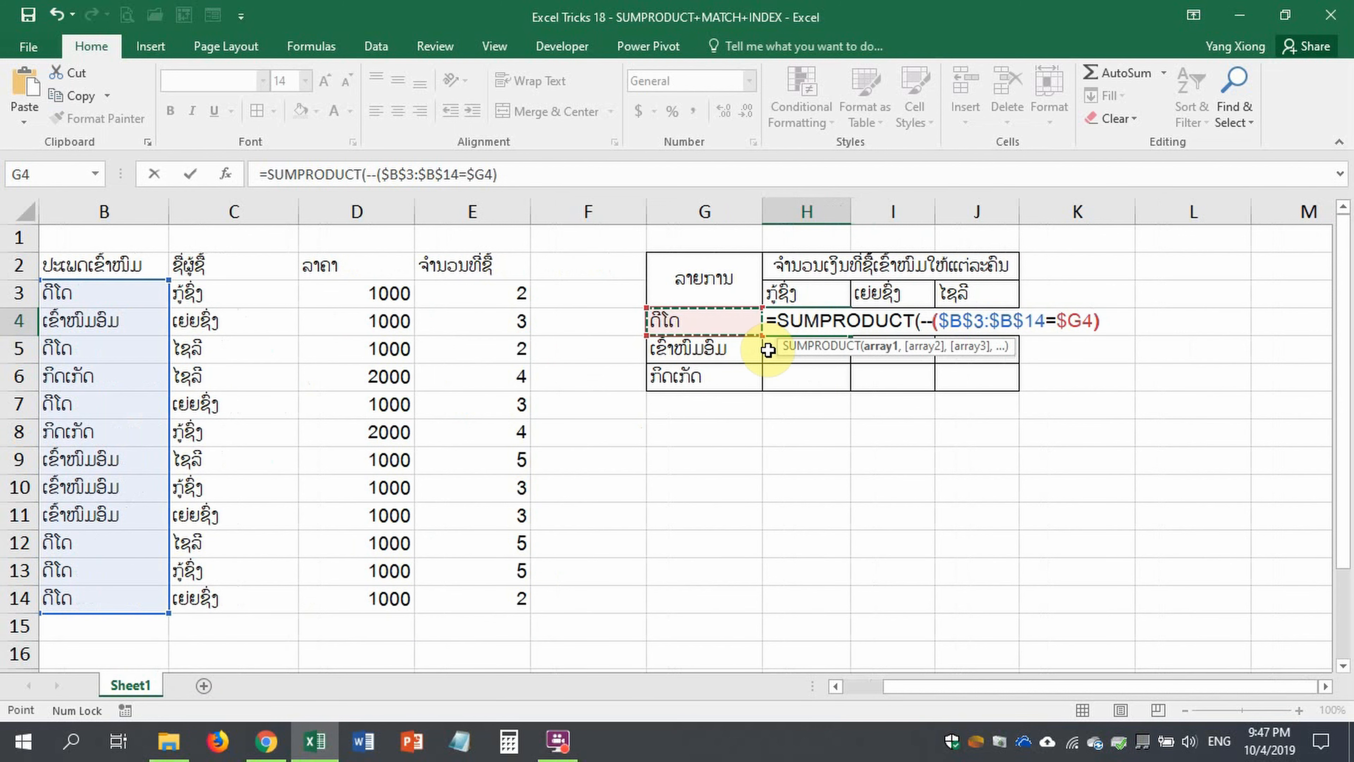
Add the buyer condition --($C$3:$C$14=H$3) as the second array of the SUMPRODUCT formula
type(",--")
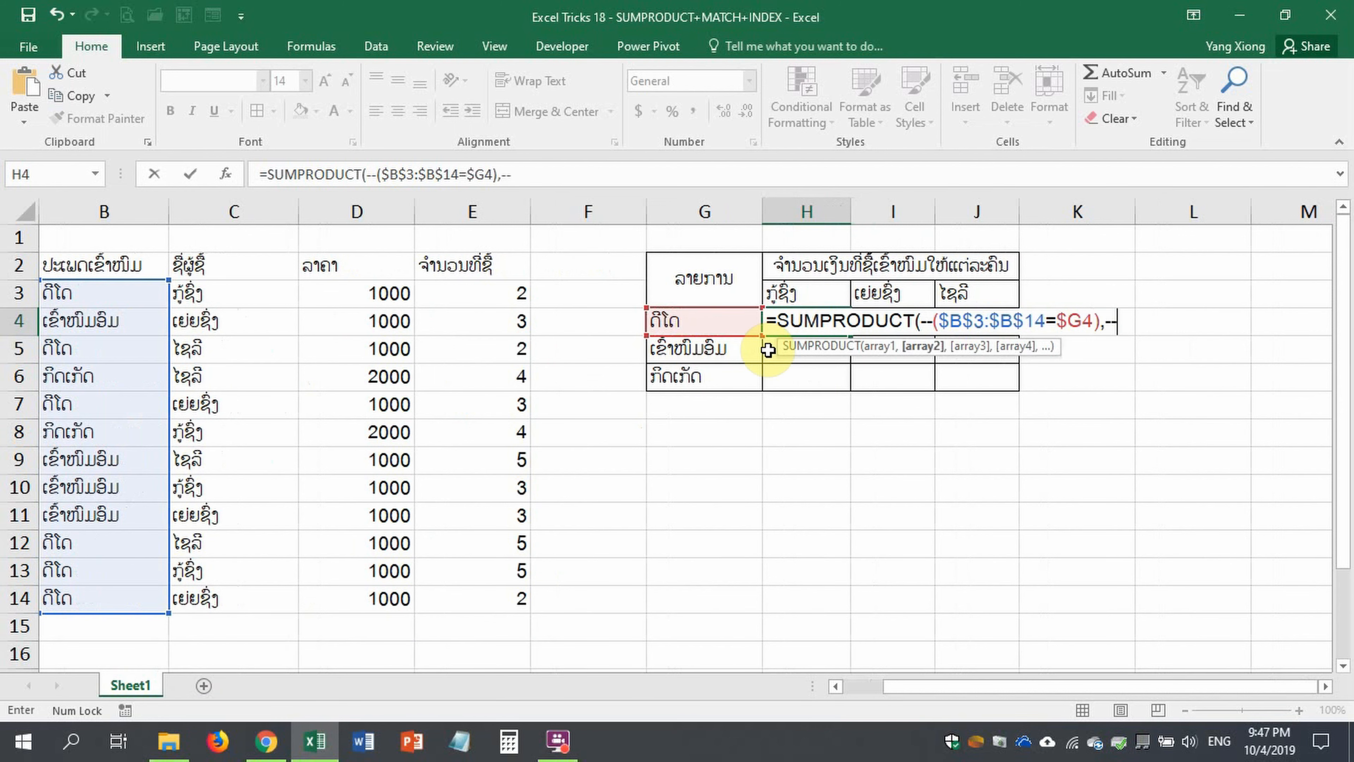
type("(")
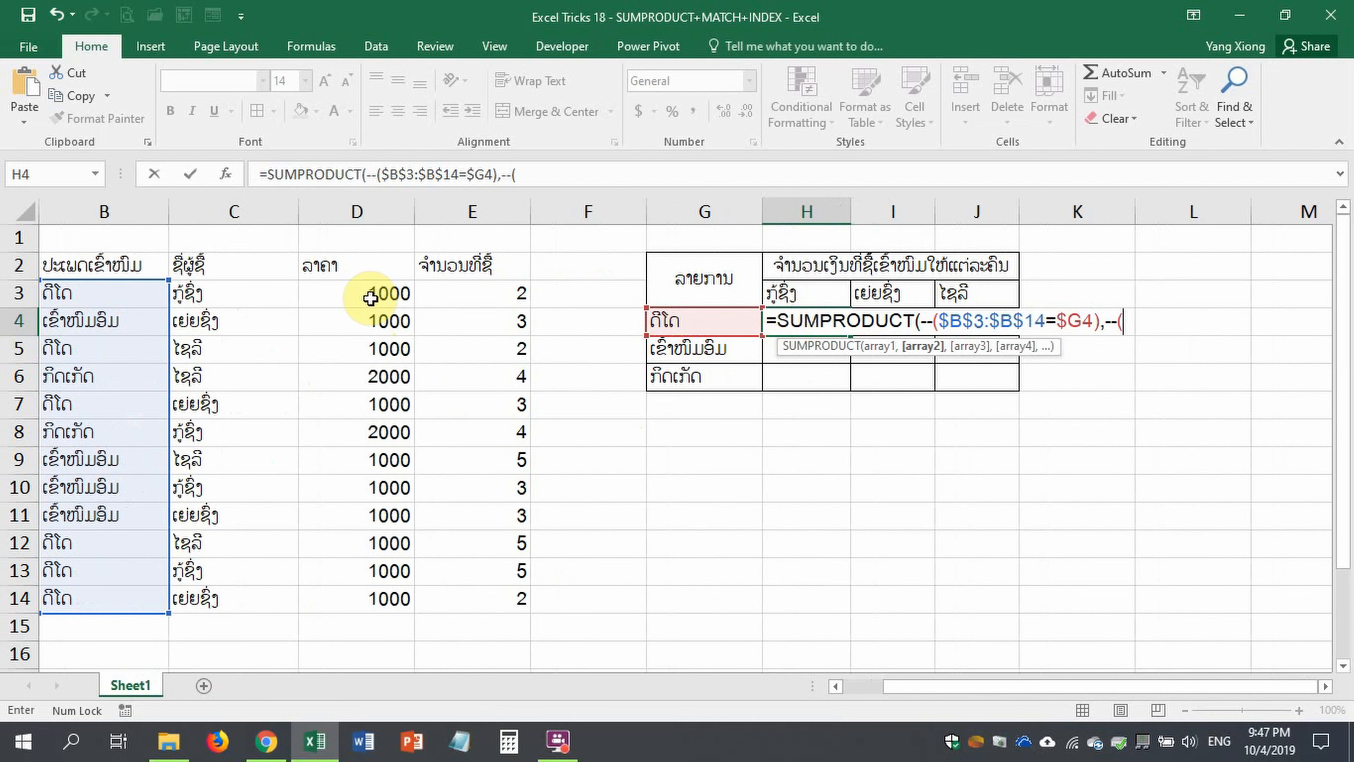
left_click_drag(254, 291, 248, 597)
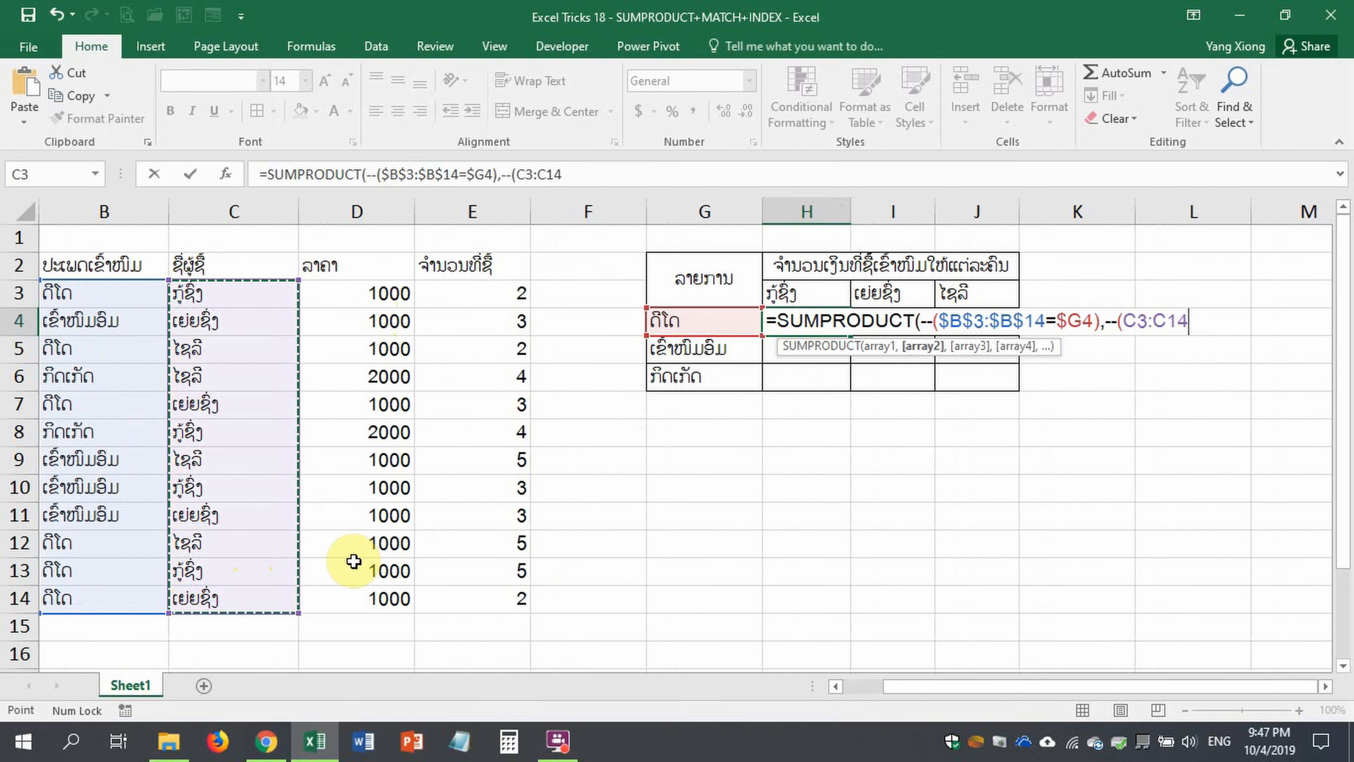
key("F4")
type("=")
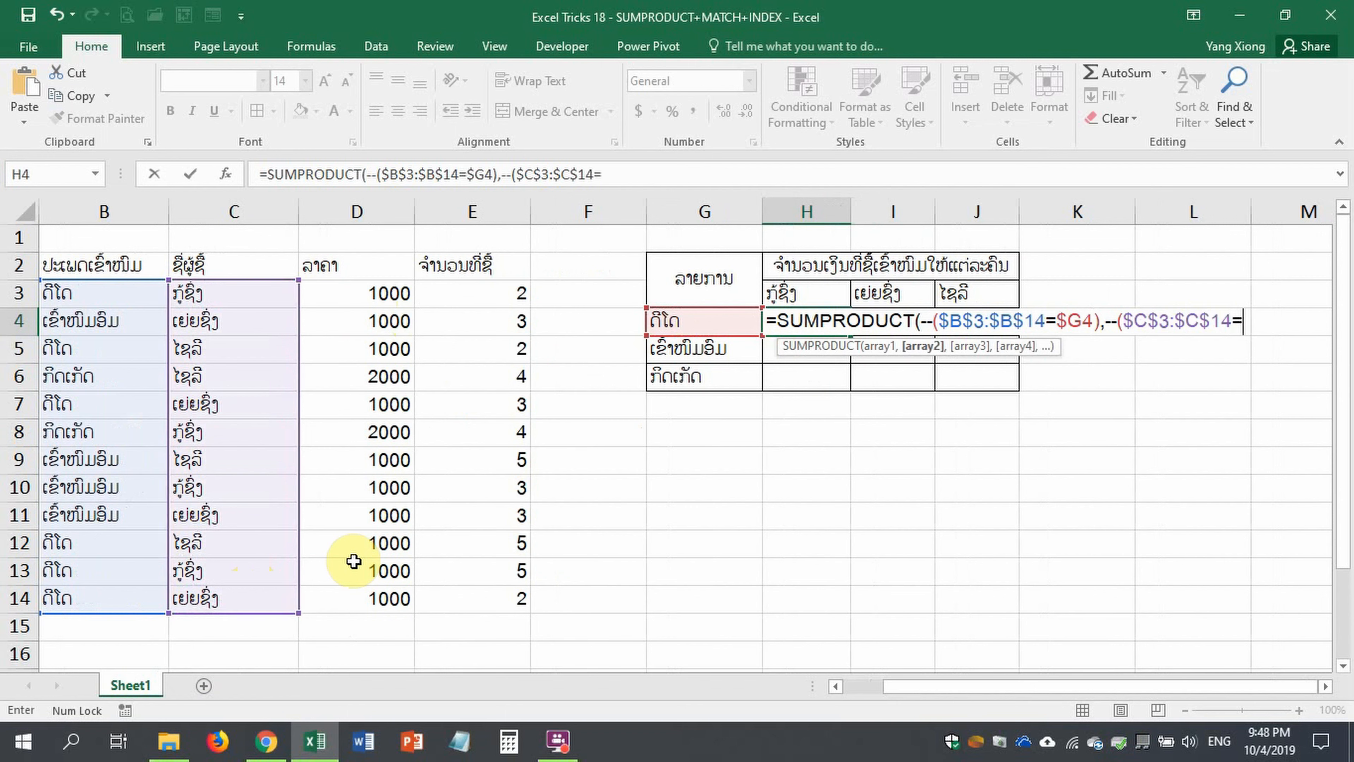
left_click(791, 300)
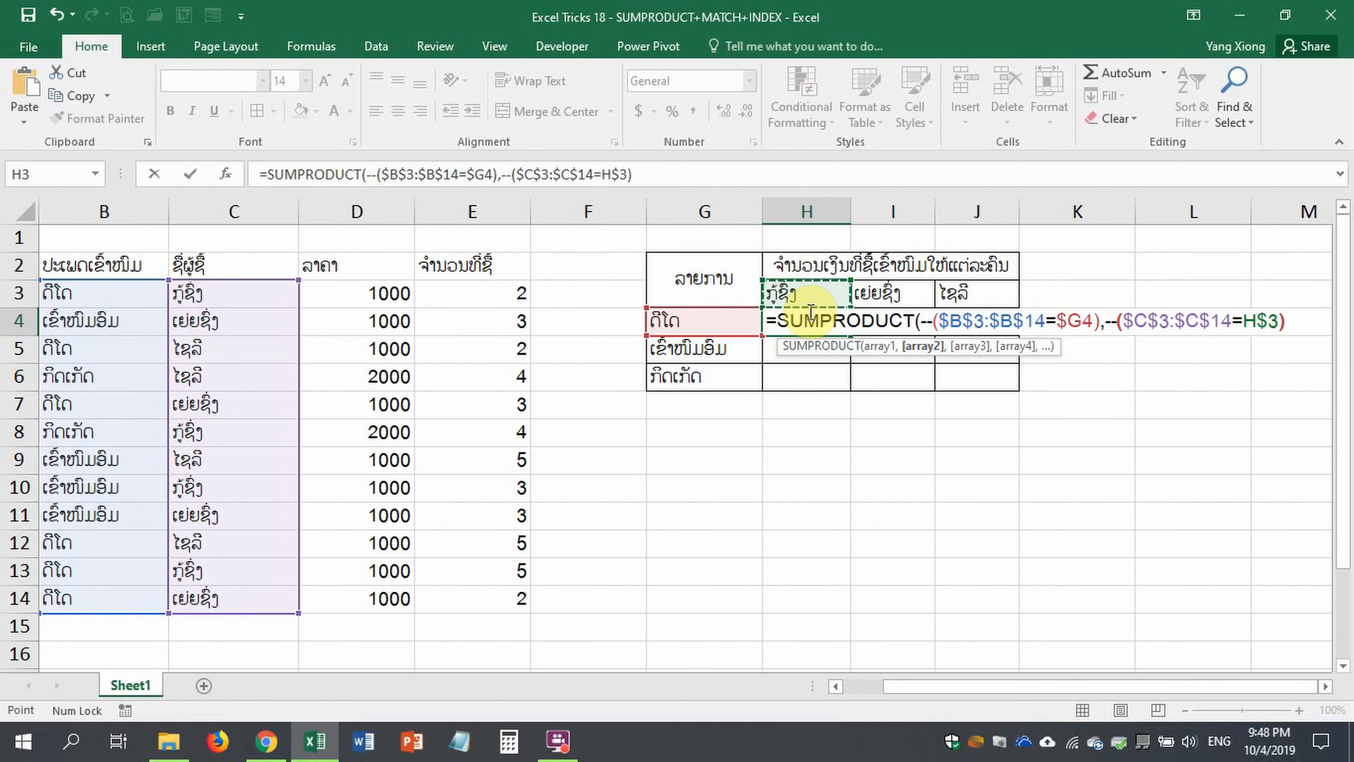
Add the price range $D$3:$D$14 and quantity range $E$3:$E$14 as the last arrays and enter the formula in H4
type(",")
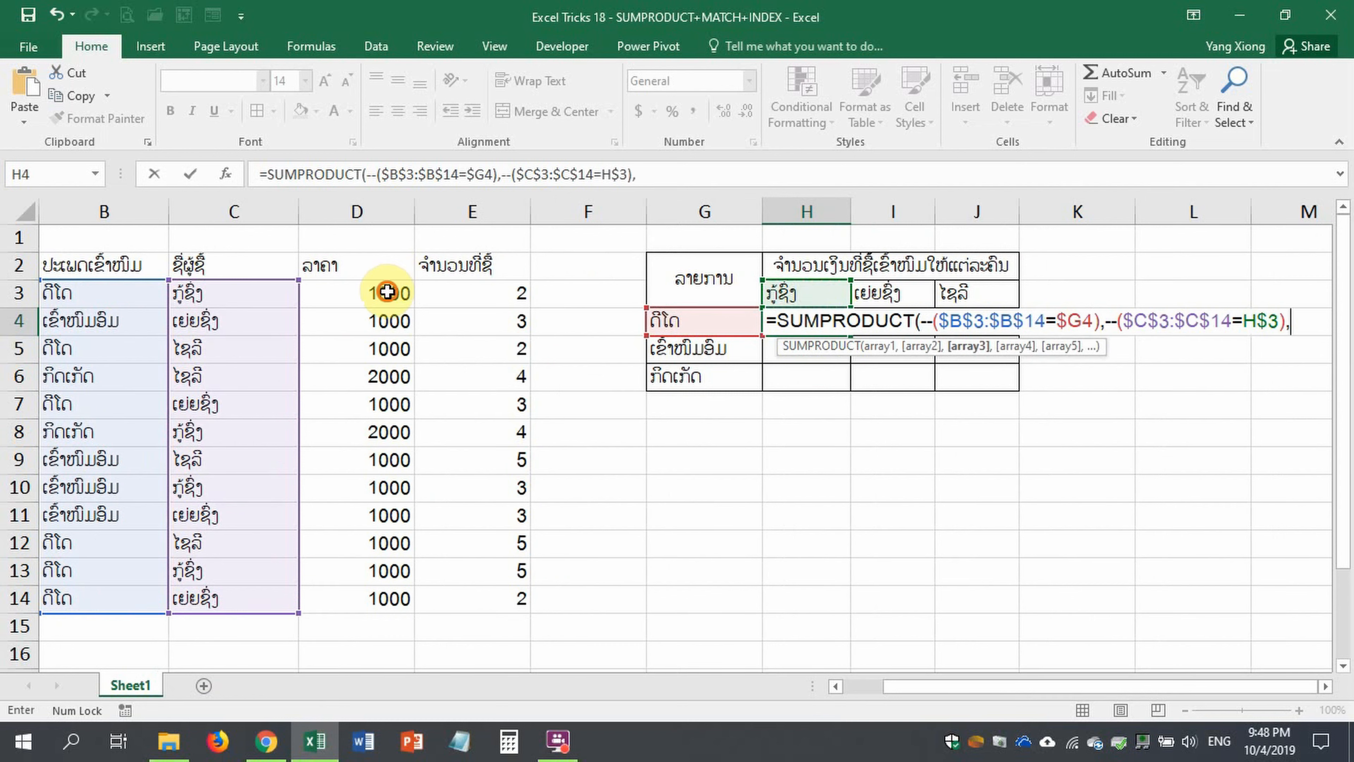
left_click_drag(384, 291, 415, 589)
type(",")
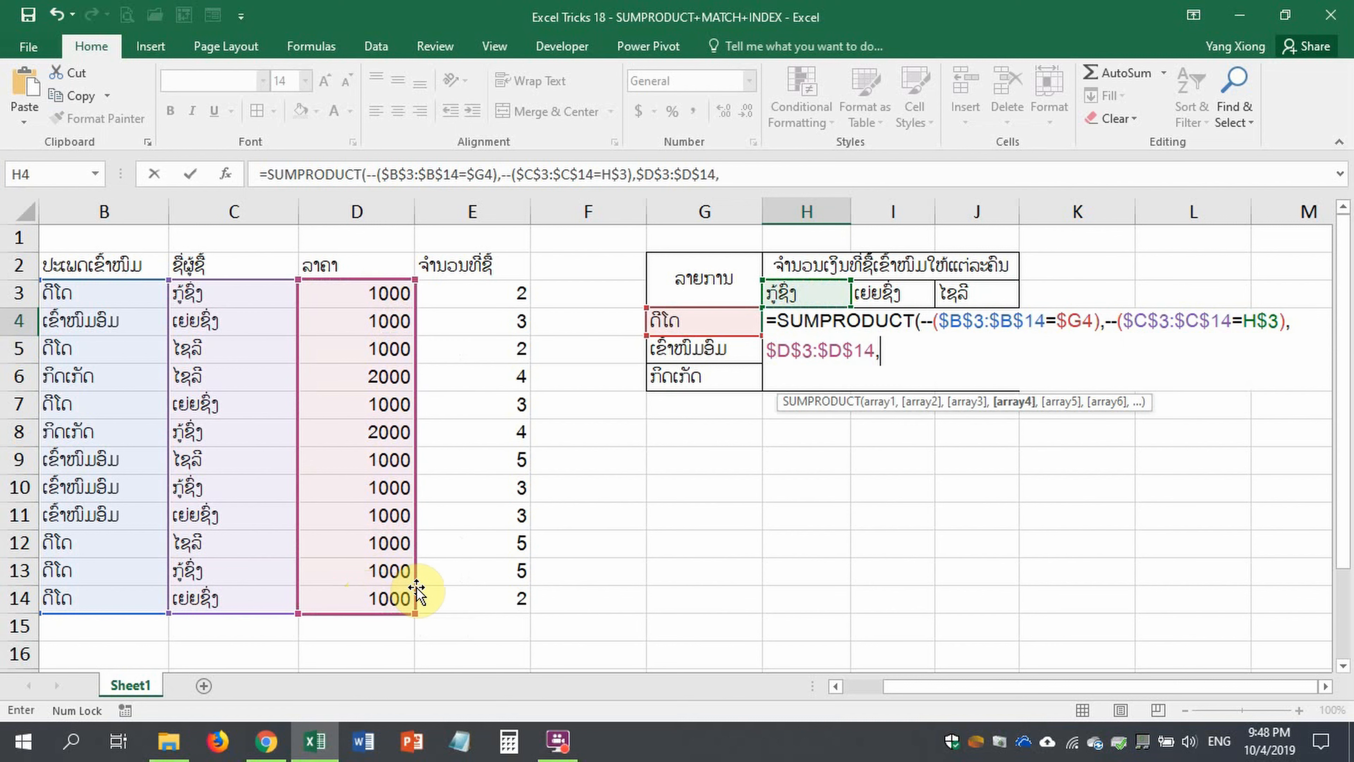
left_click_drag(515, 289, 484, 609)
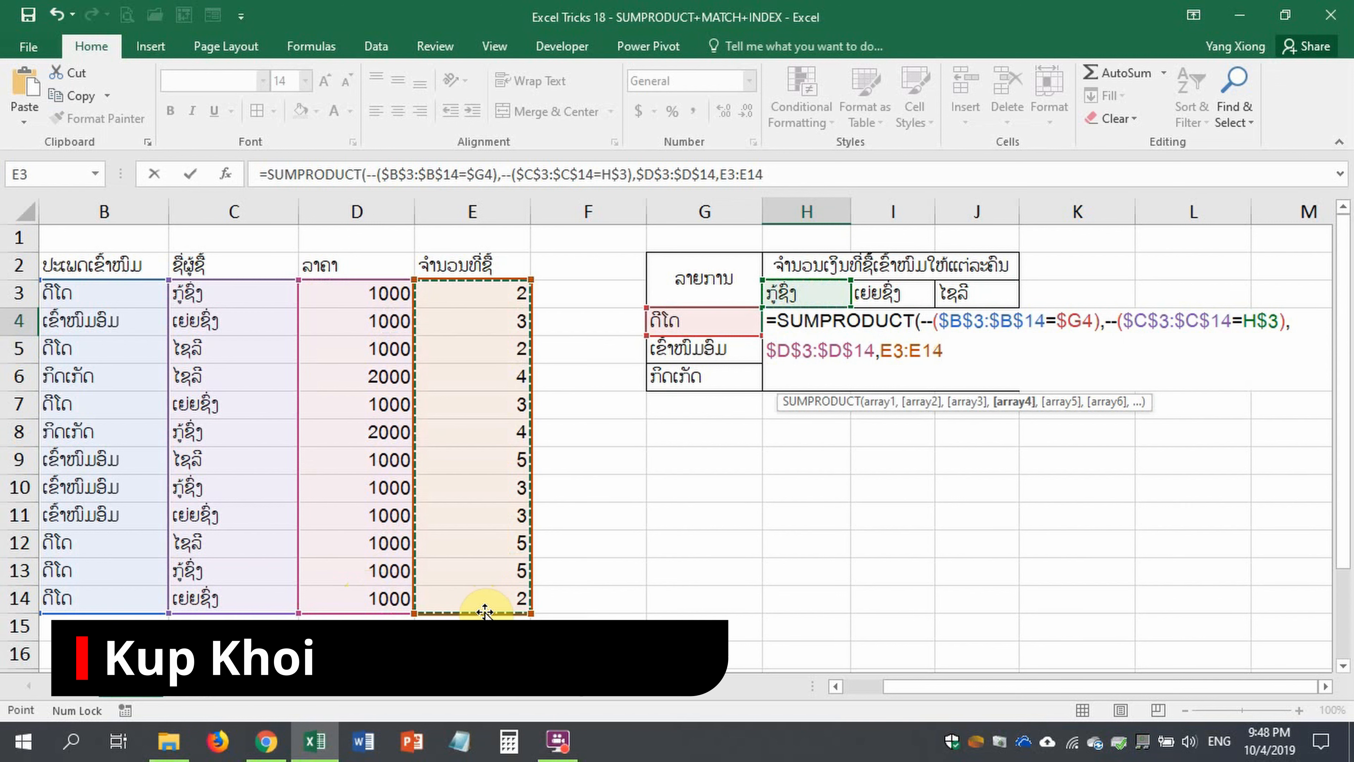
key("F4")
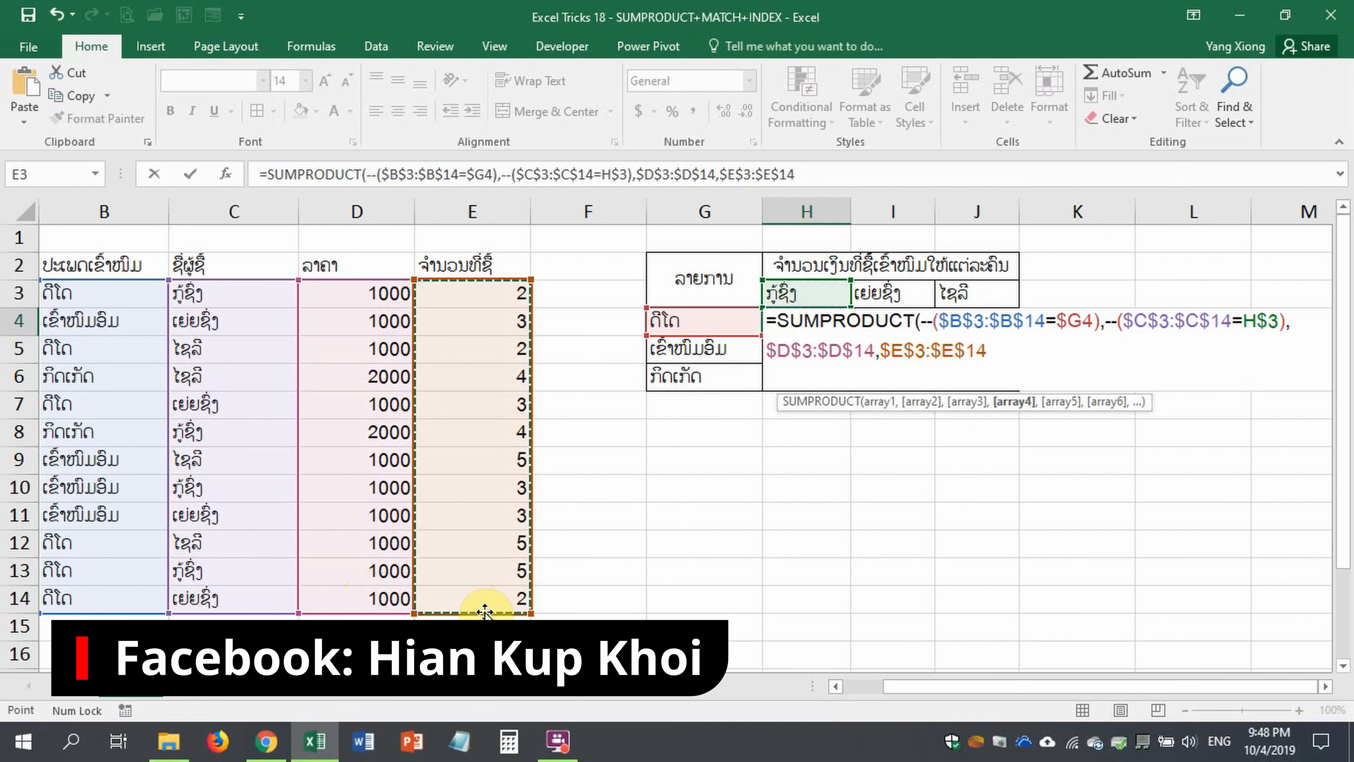
key("ctrl+Return")
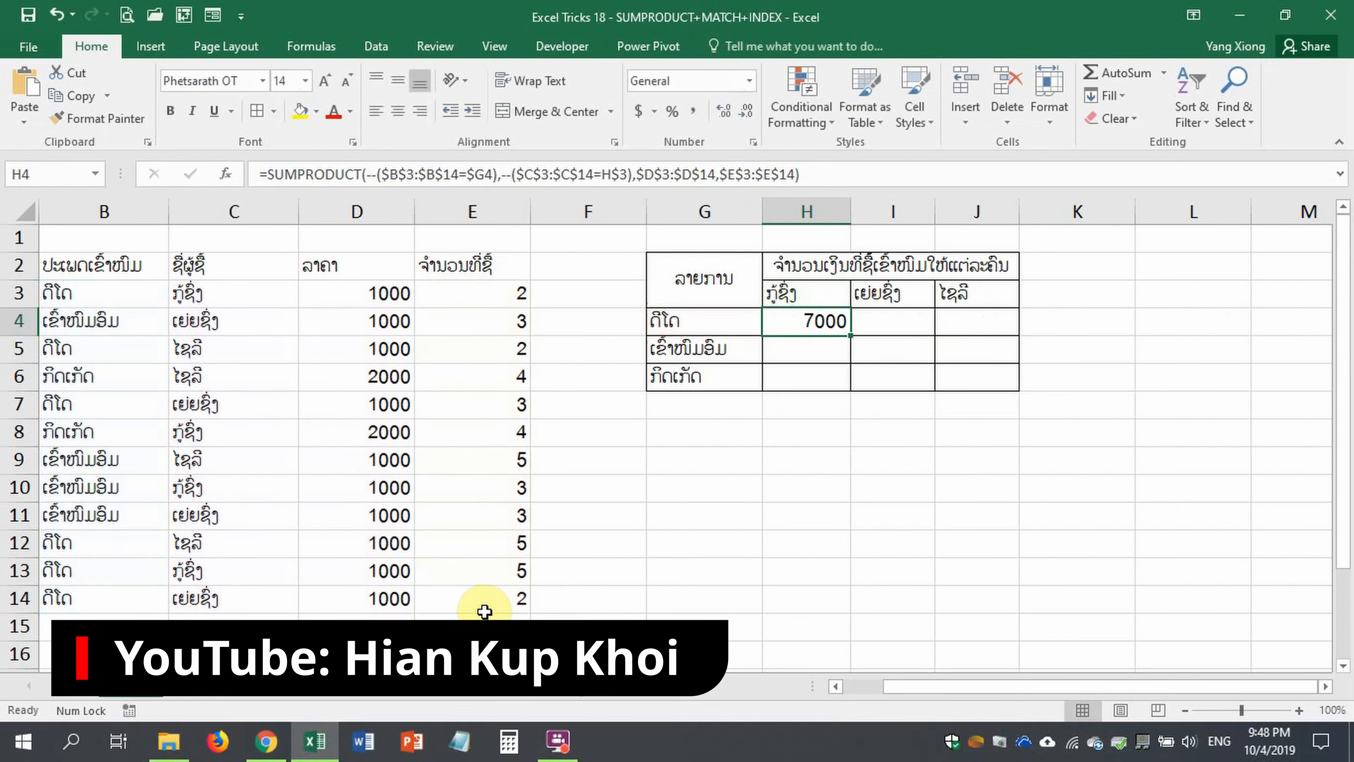
Fill the H4 formula across the summary table through J6 and check the formulas in row 4
left_click_drag(851, 334, 1007, 376)
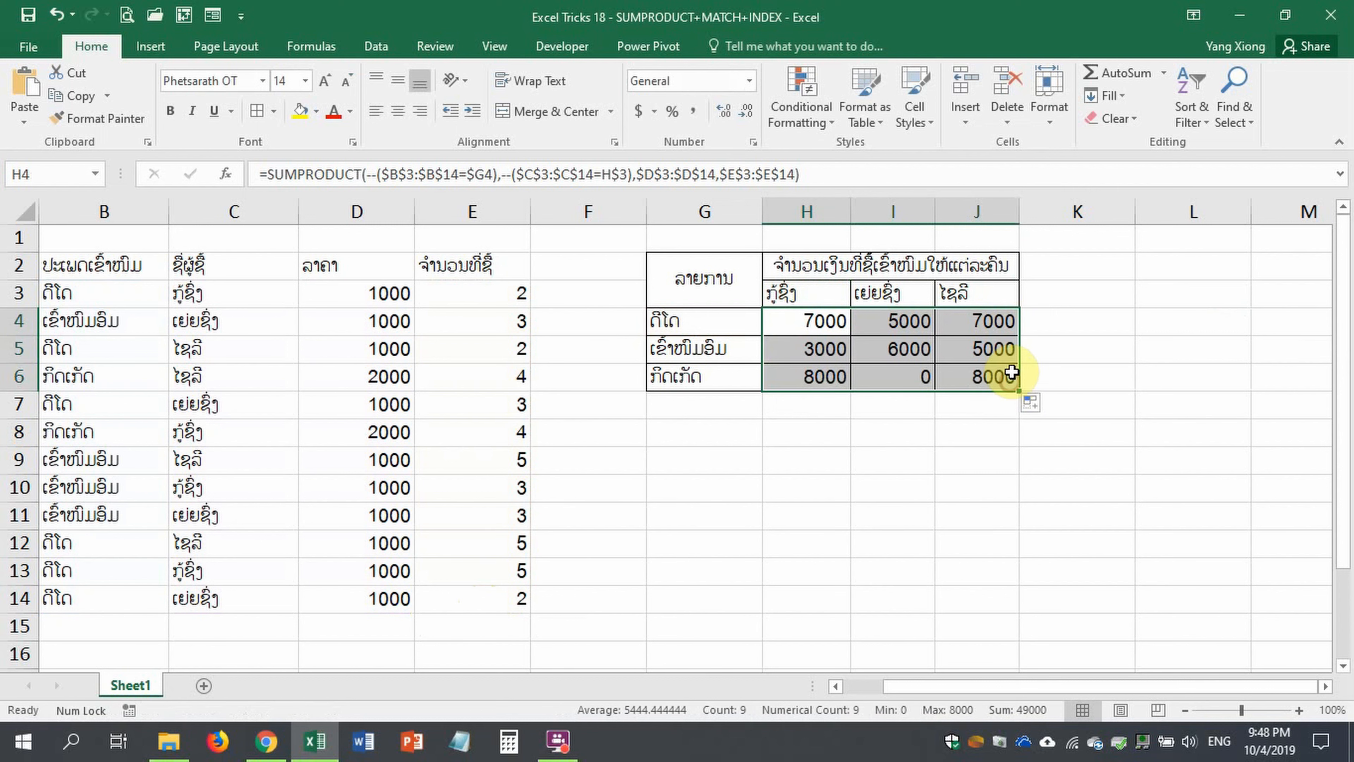
left_click(900, 372)
left_click(900, 410)
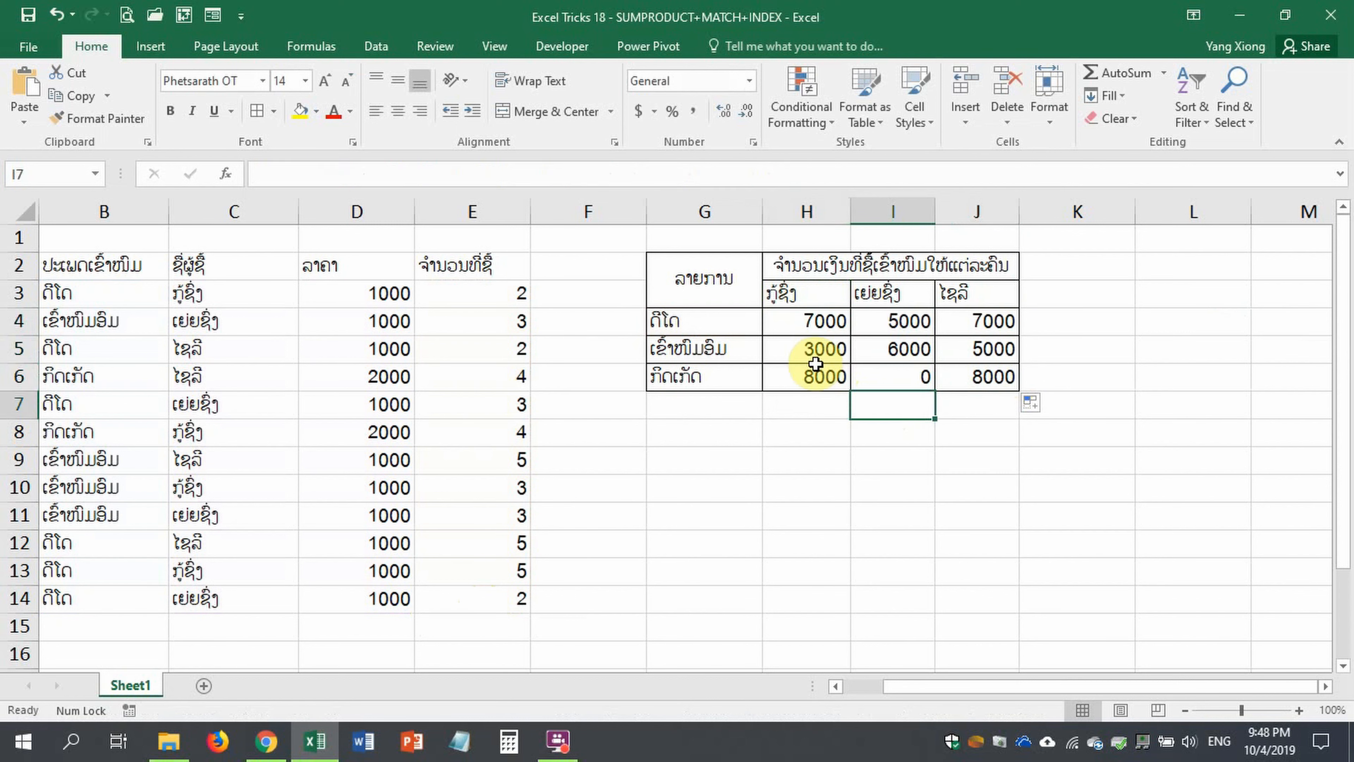
left_click(805, 324)
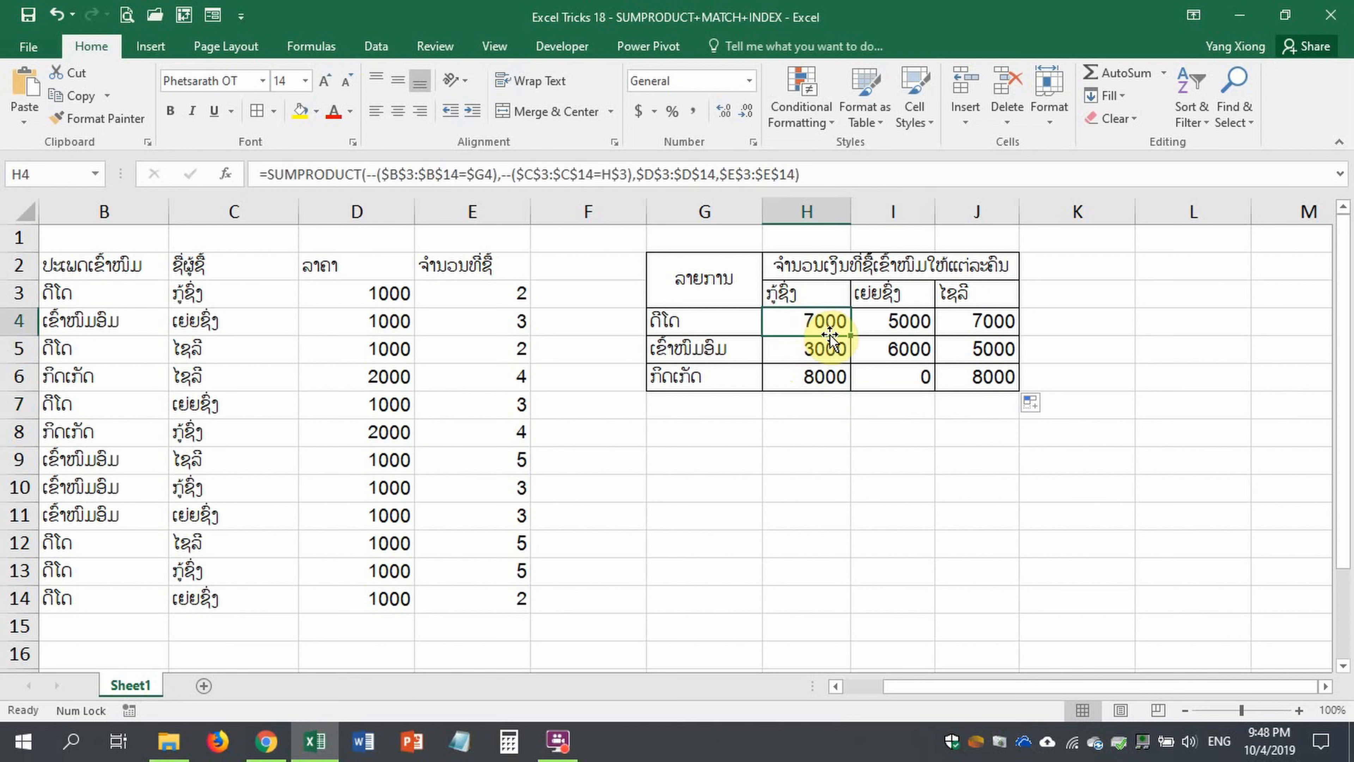
left_click(906, 323)
left_click(981, 328)
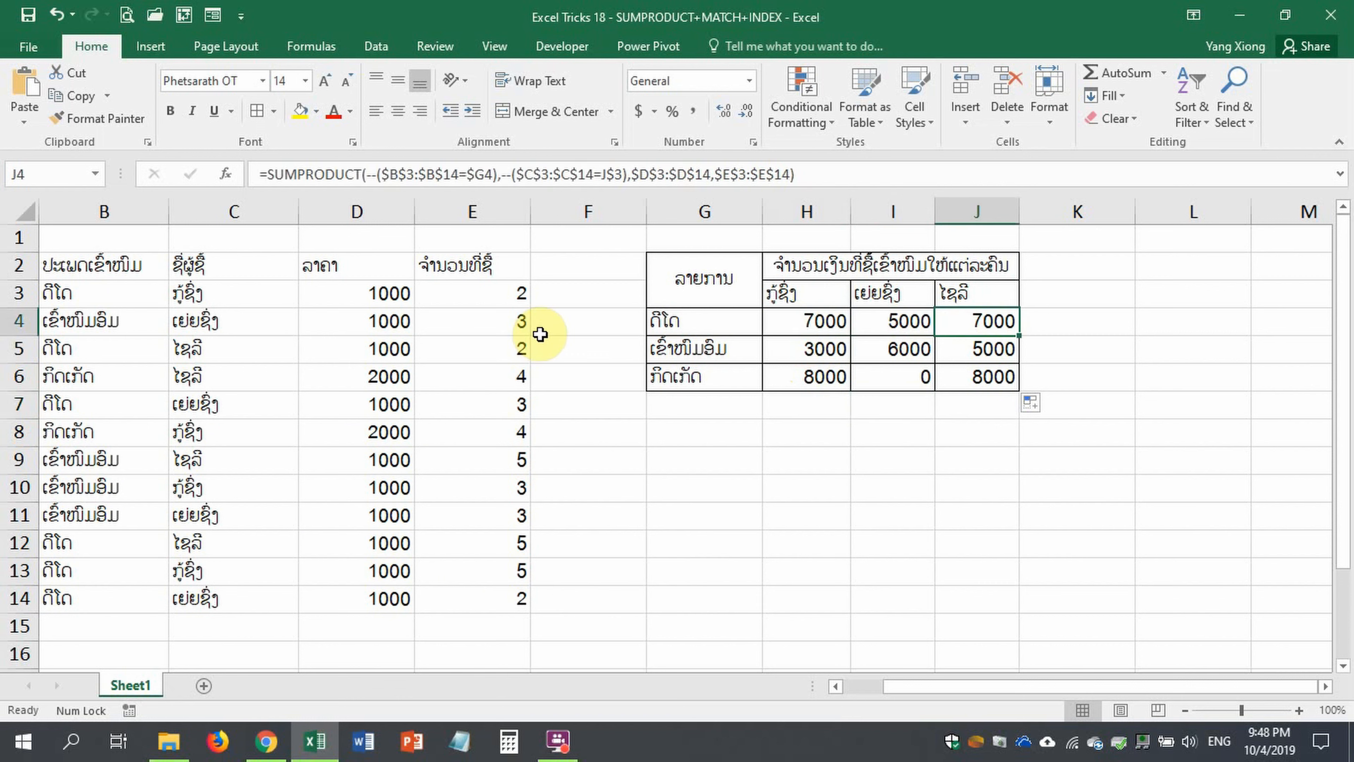
Calculate price times quantity in F3 with =D3*E3 and fill the formula down to F14
left_click(573, 298)
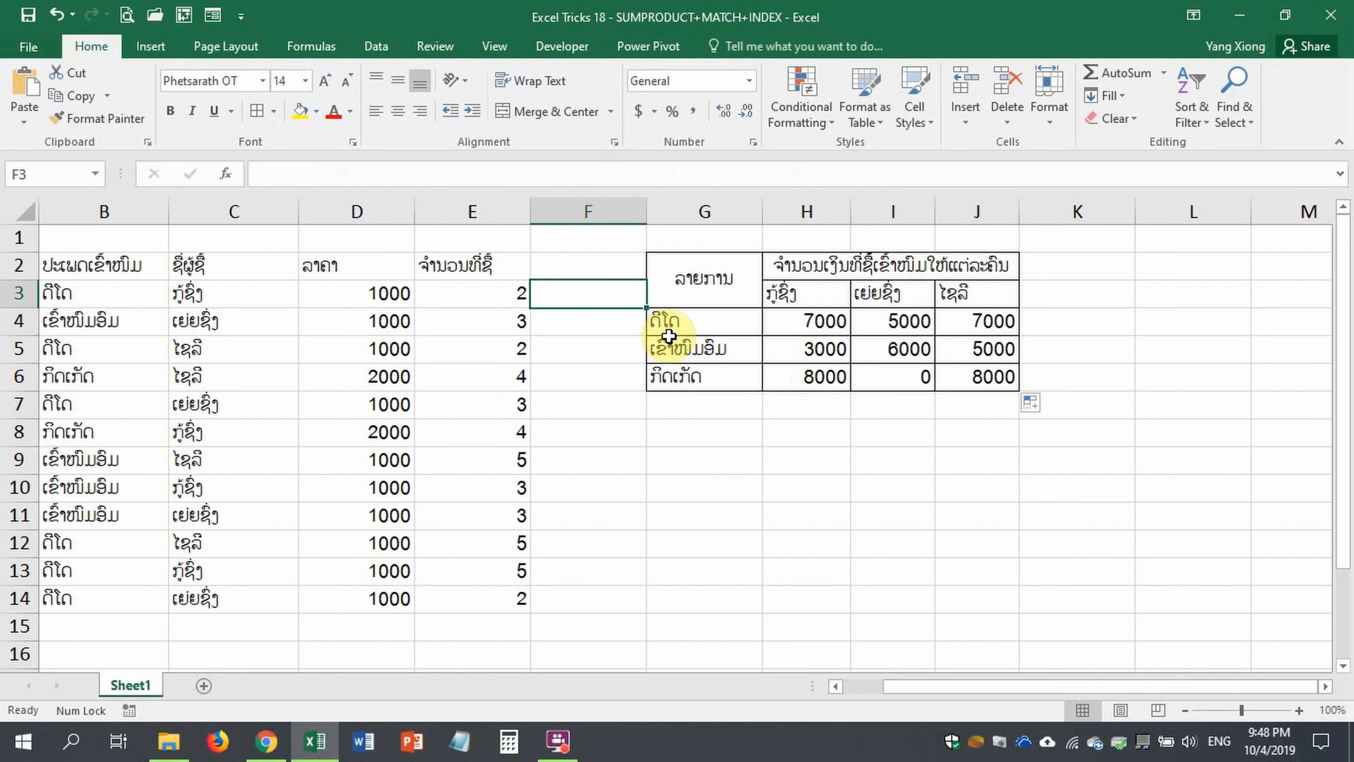
type("=")
left_click(375, 295)
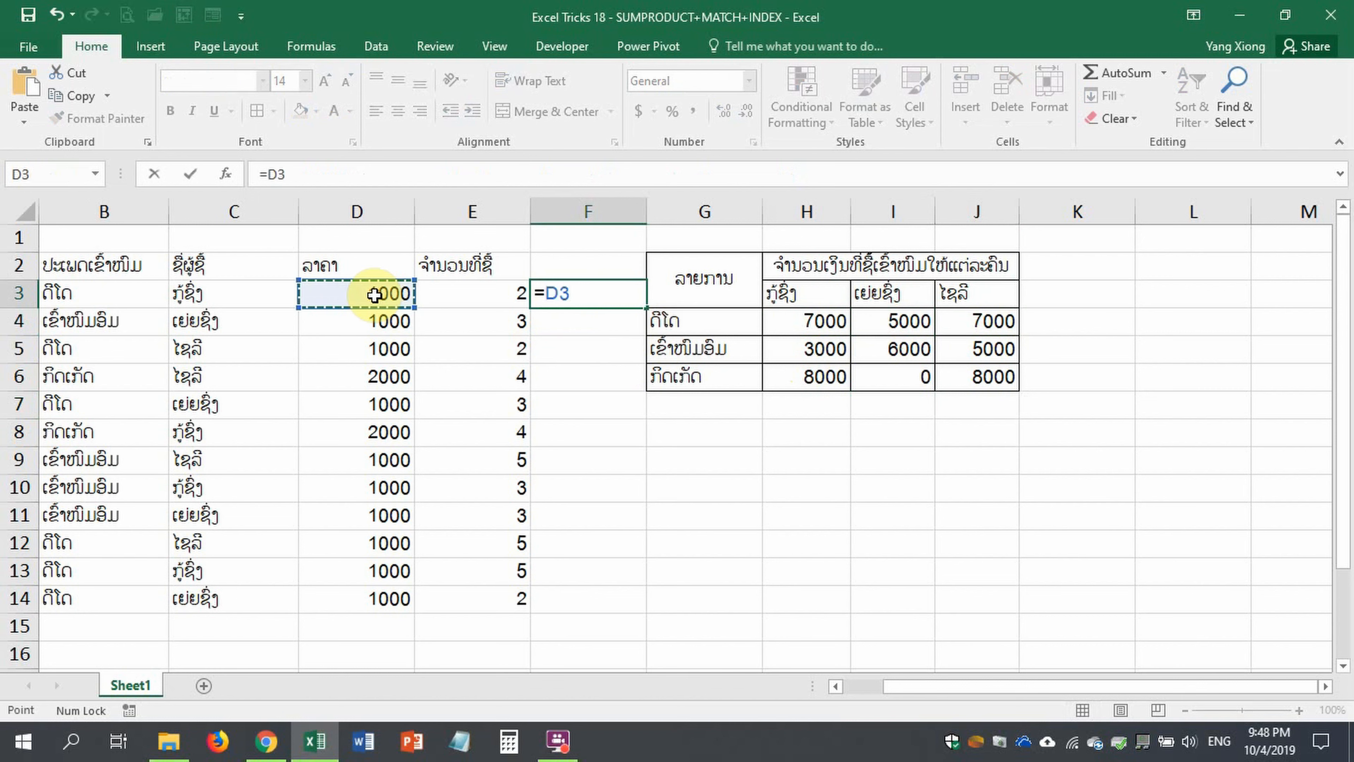
left_click(492, 300)
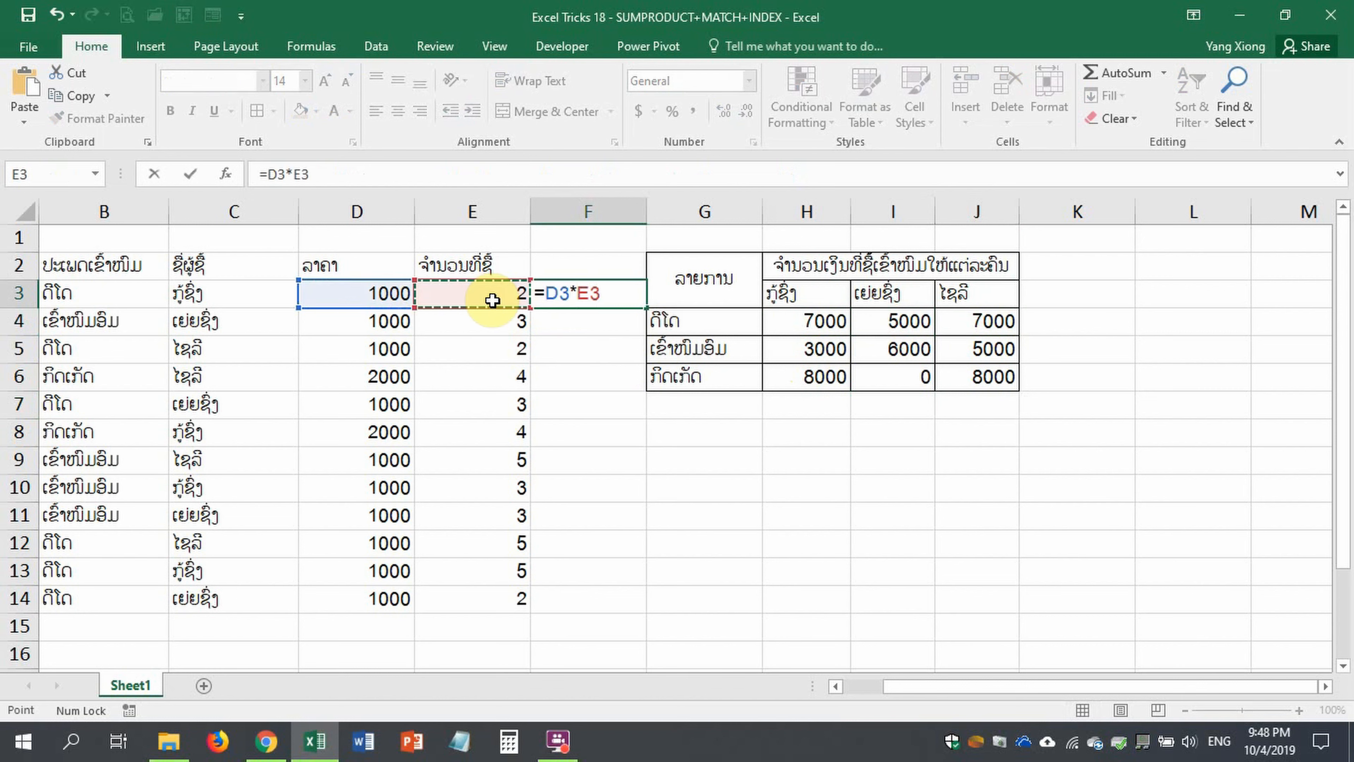
key("ctrl+Return")
left_click_drag(649, 311, 607, 603)
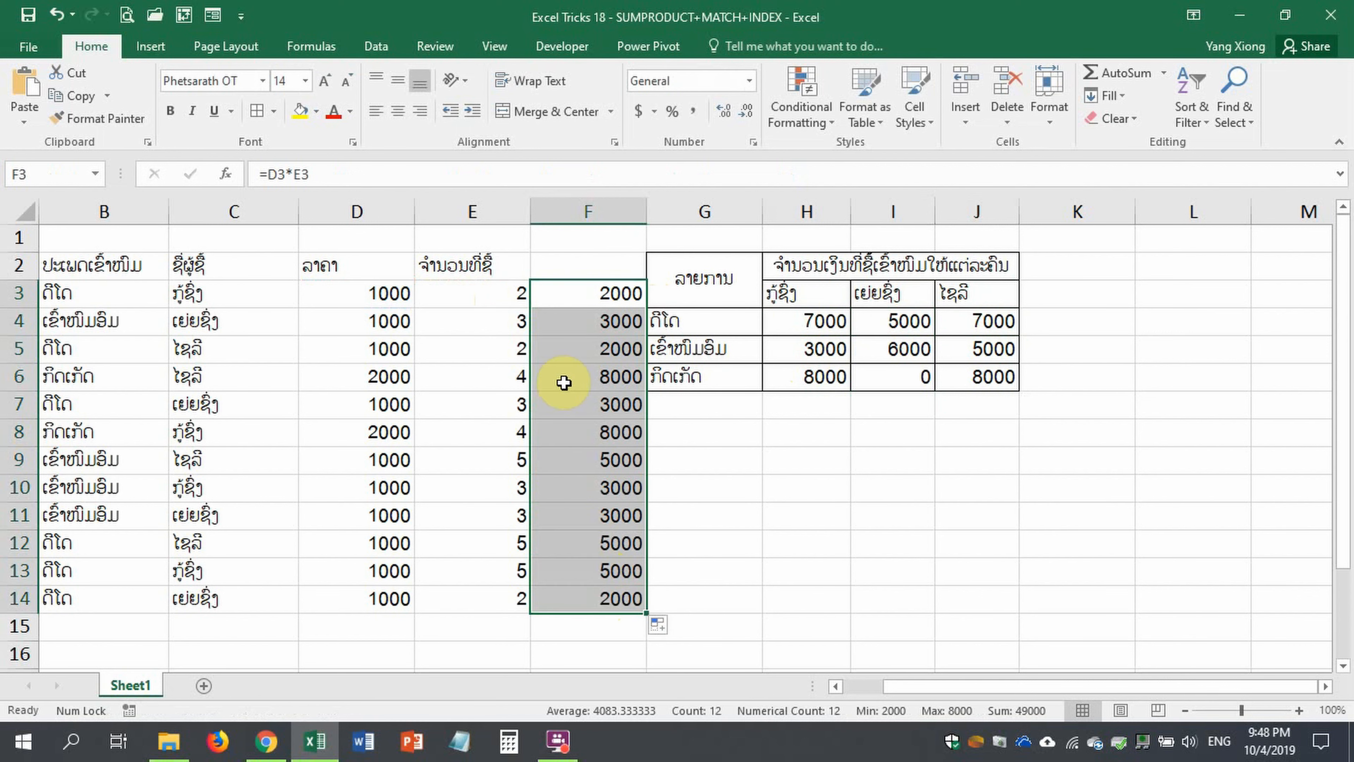
Highlight the buyer cell C3 and the snack-type cell B3 with a yellow fill
left_click(263, 296)
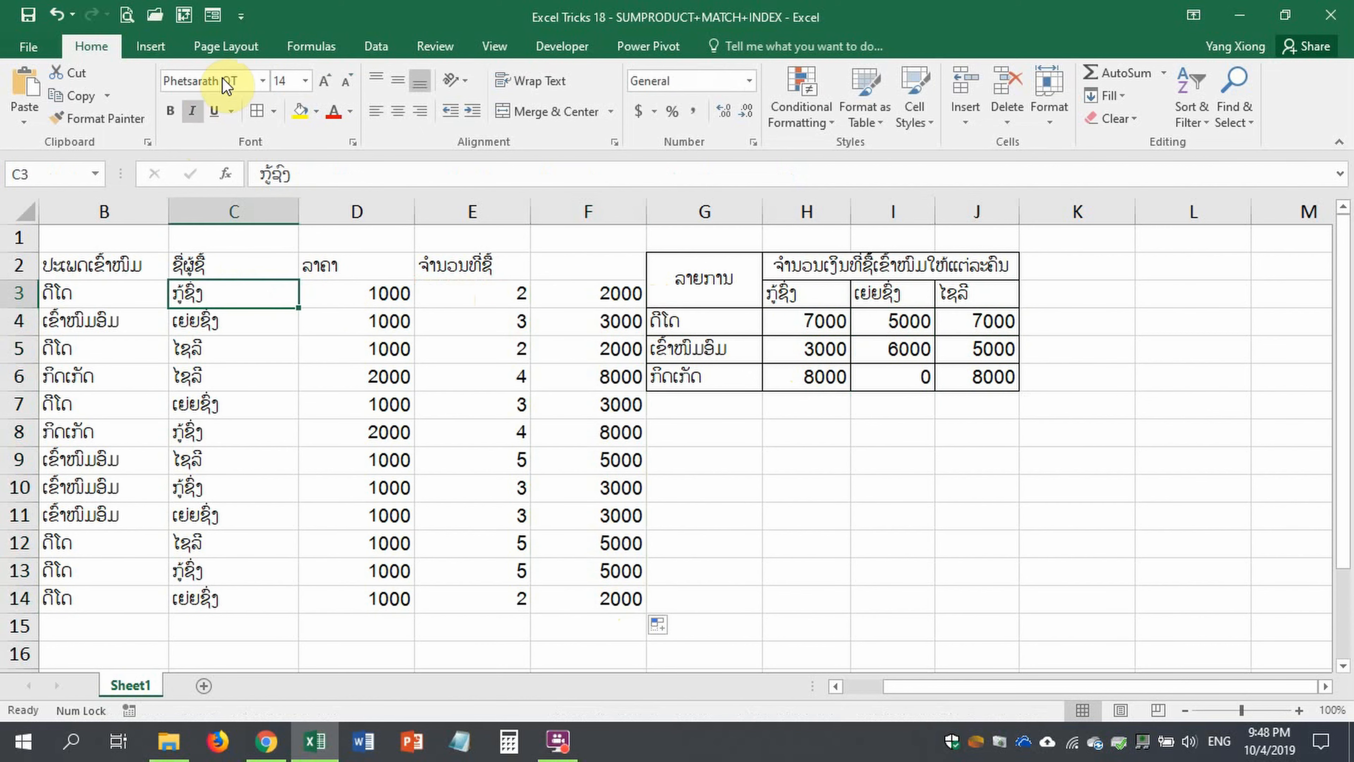
left_click(300, 110)
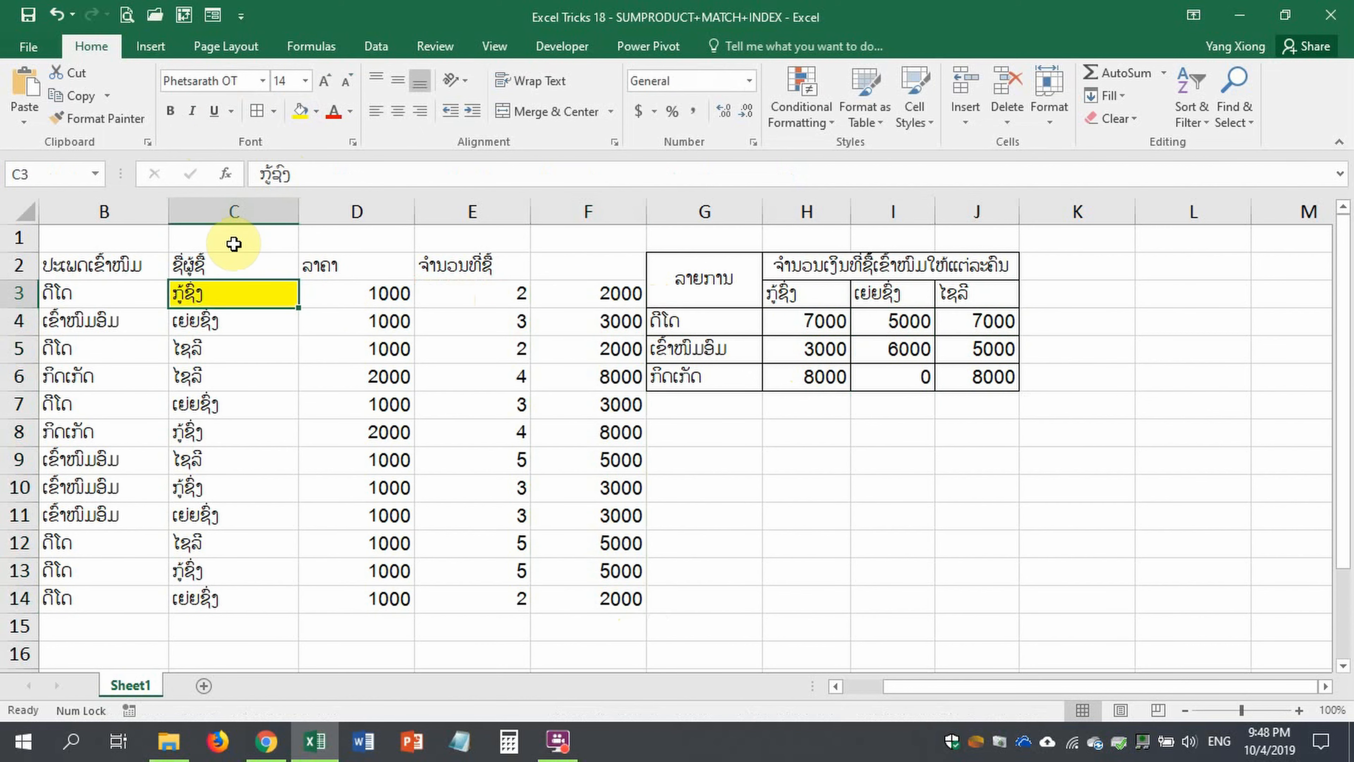
left_click(130, 297)
left_click(300, 110)
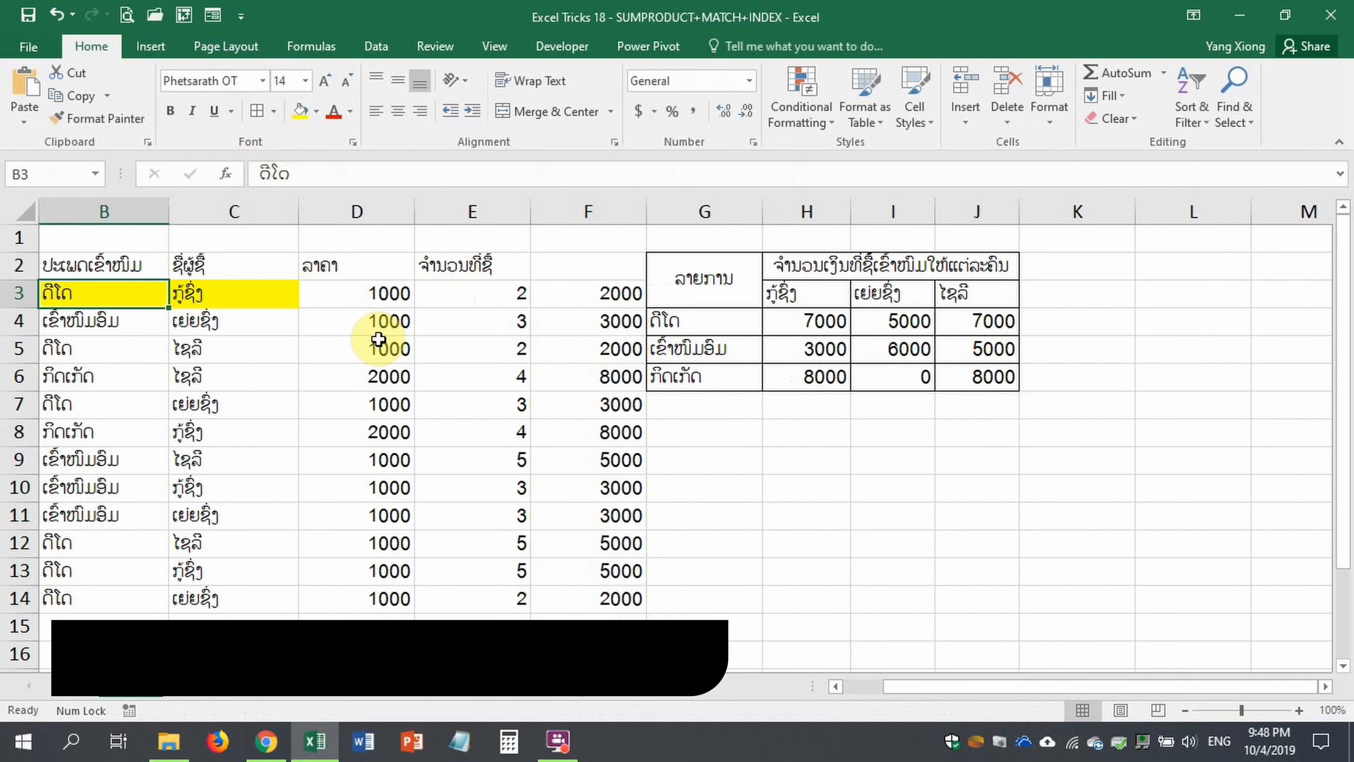
Highlight the amount in F3 with a yellow fill and check the buyer column for other rows of the same buyer
left_click(594, 299)
left_click(299, 111)
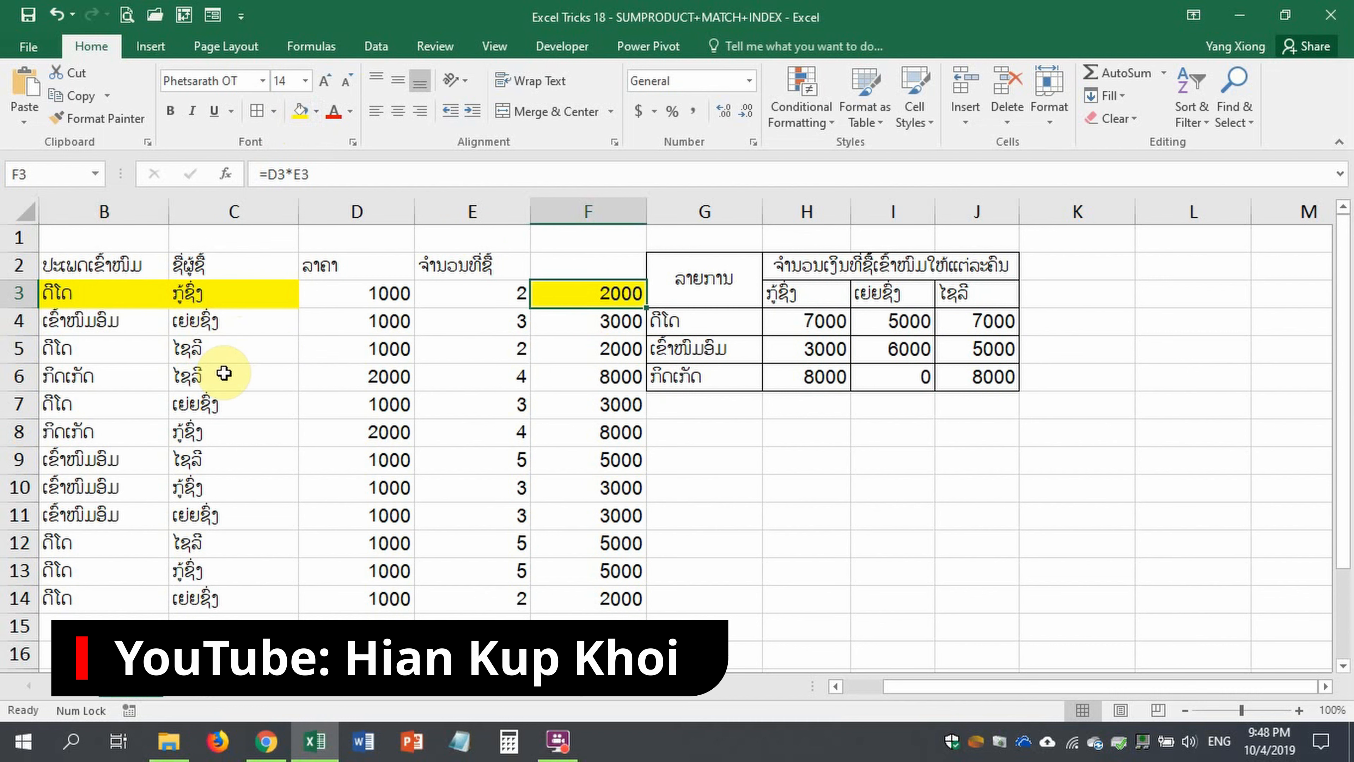
left_click(201, 437)
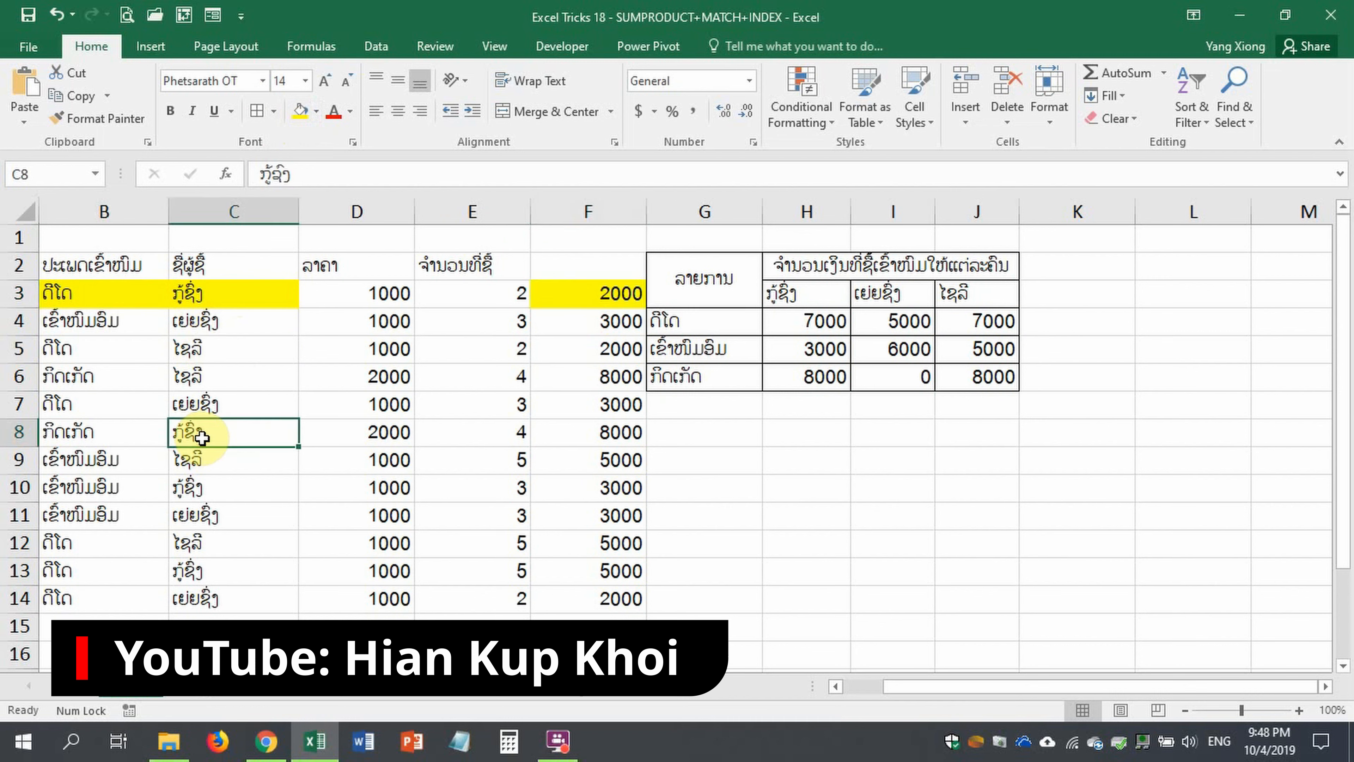
left_click(207, 493)
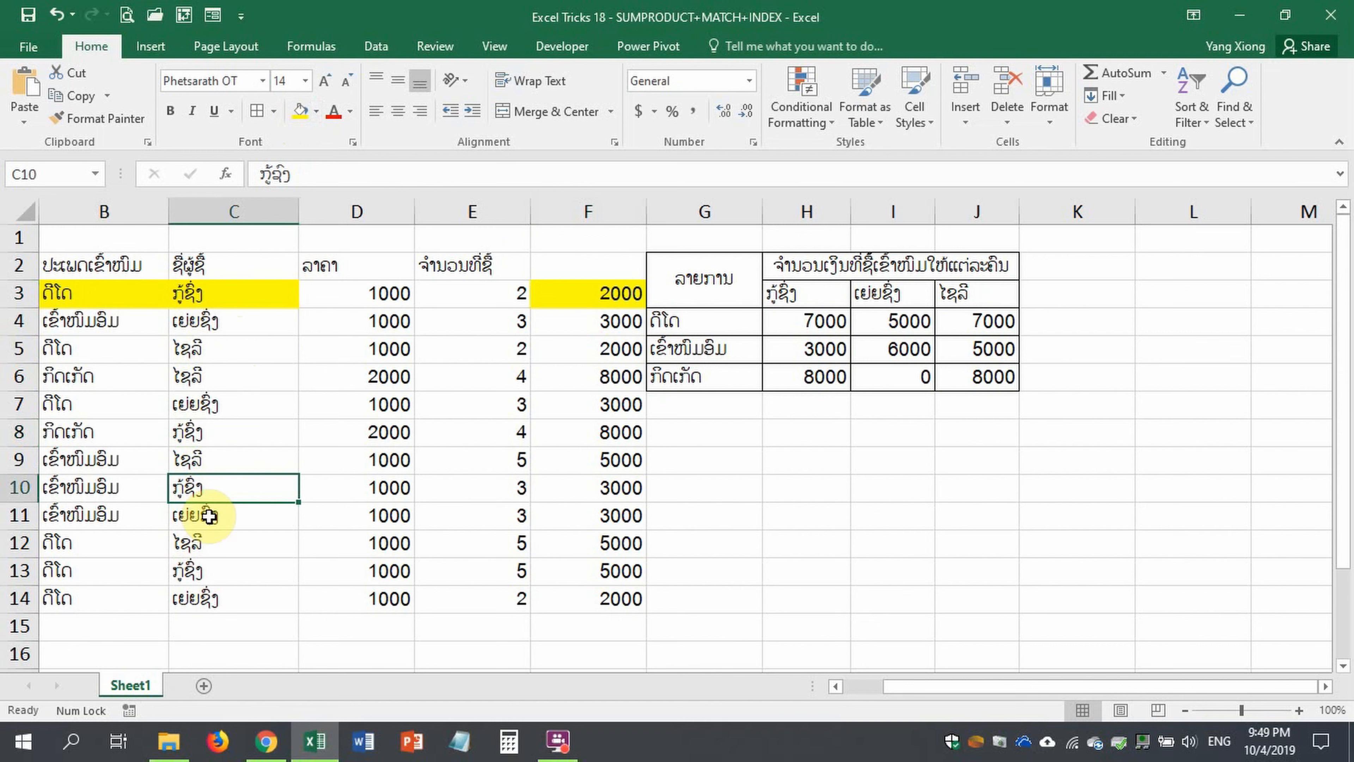
left_click(216, 427)
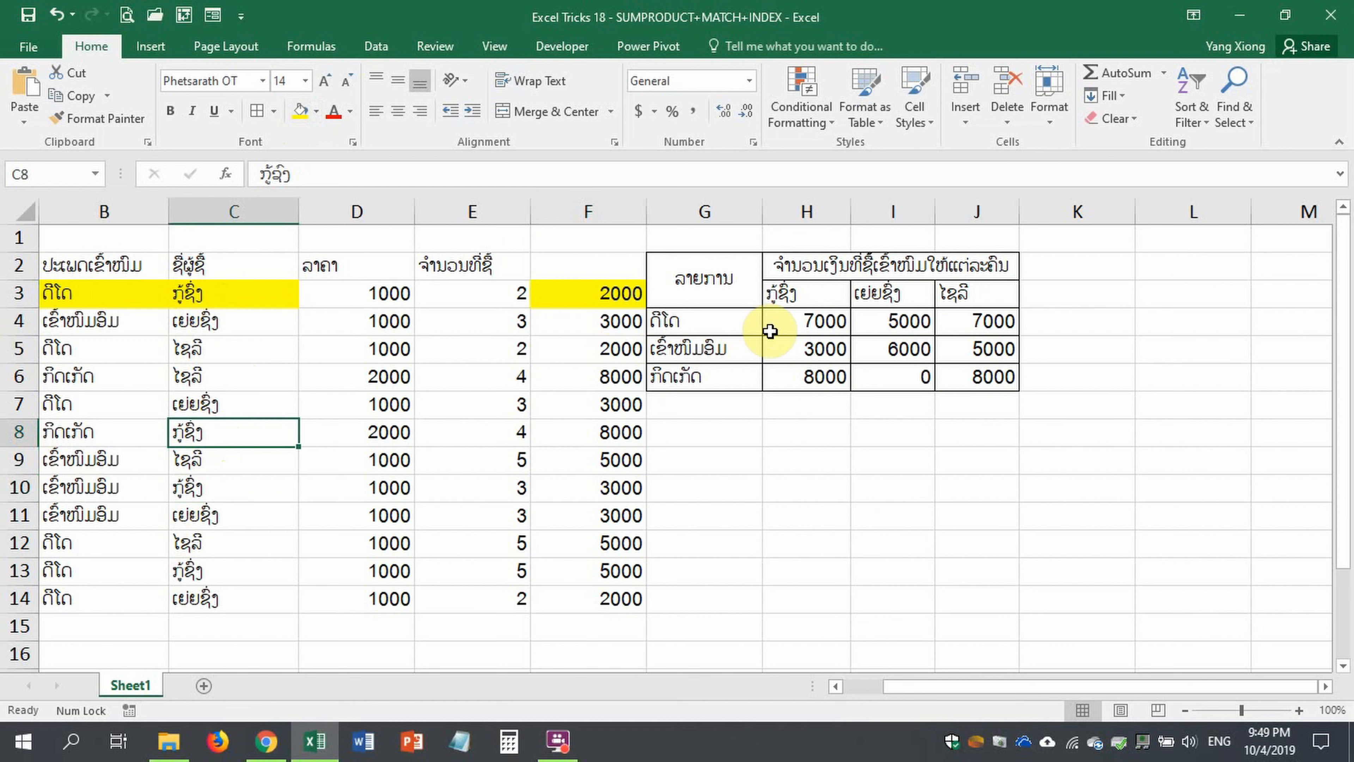
left_click(598, 295)
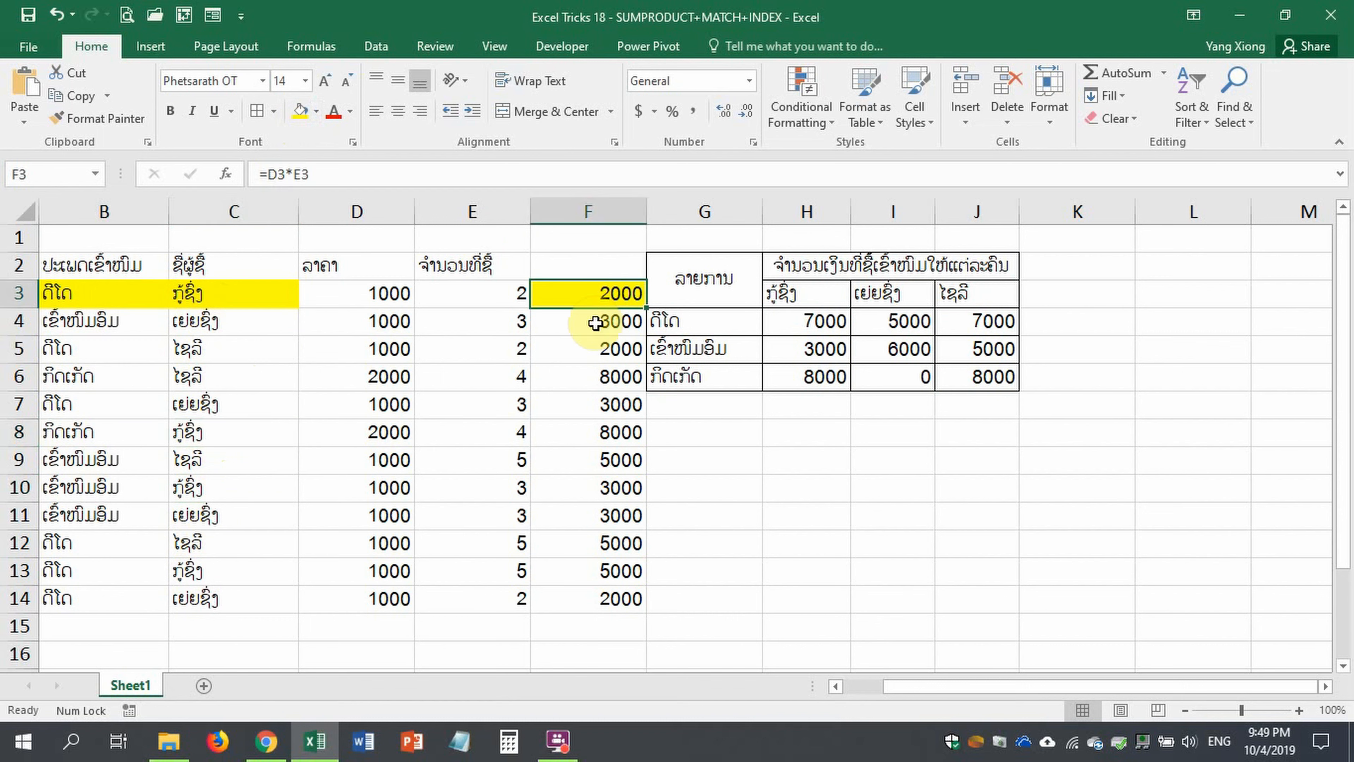
Highlight the matching snack type, buyer and amount cells B13, C13 and F13 with a yellow fill
left_click(208, 568)
left_click(113, 570)
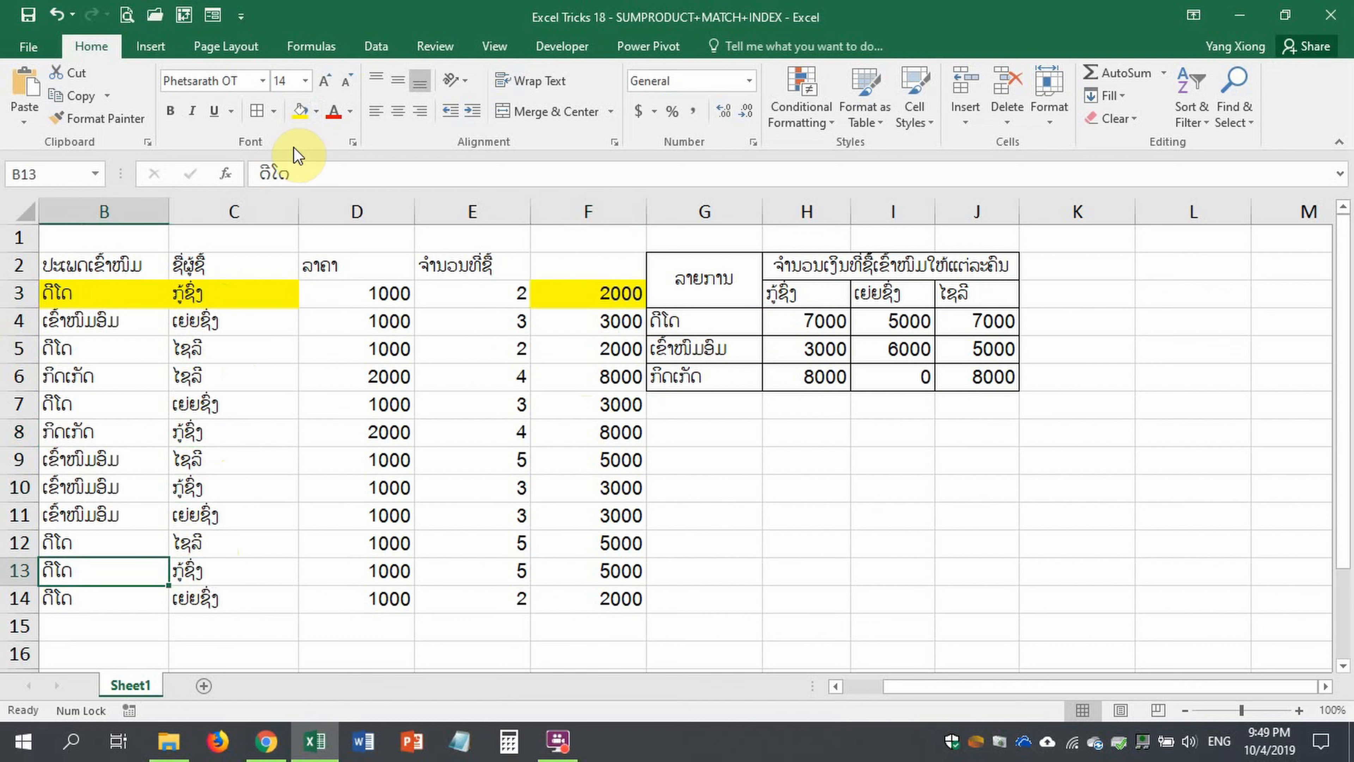
left_click(300, 112)
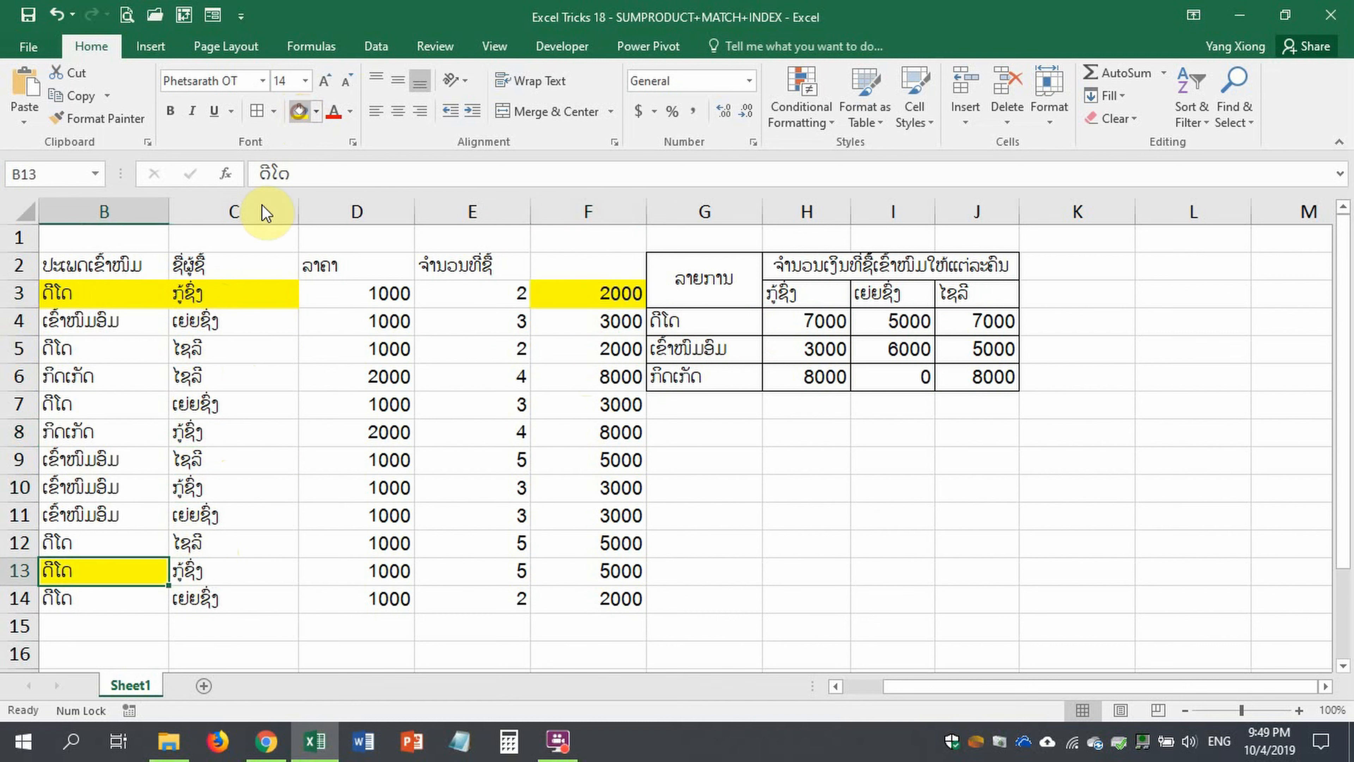
left_click(211, 568)
left_click(300, 112)
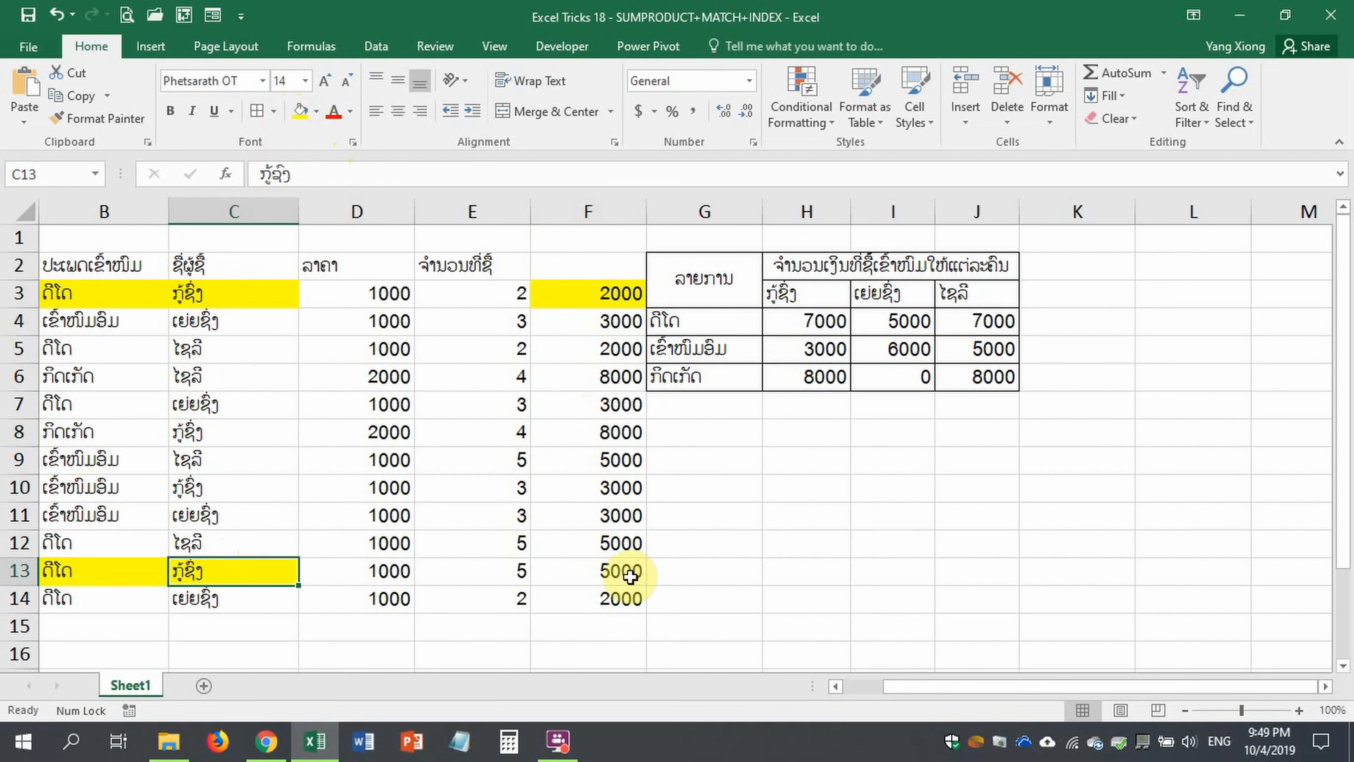
left_click(613, 577)
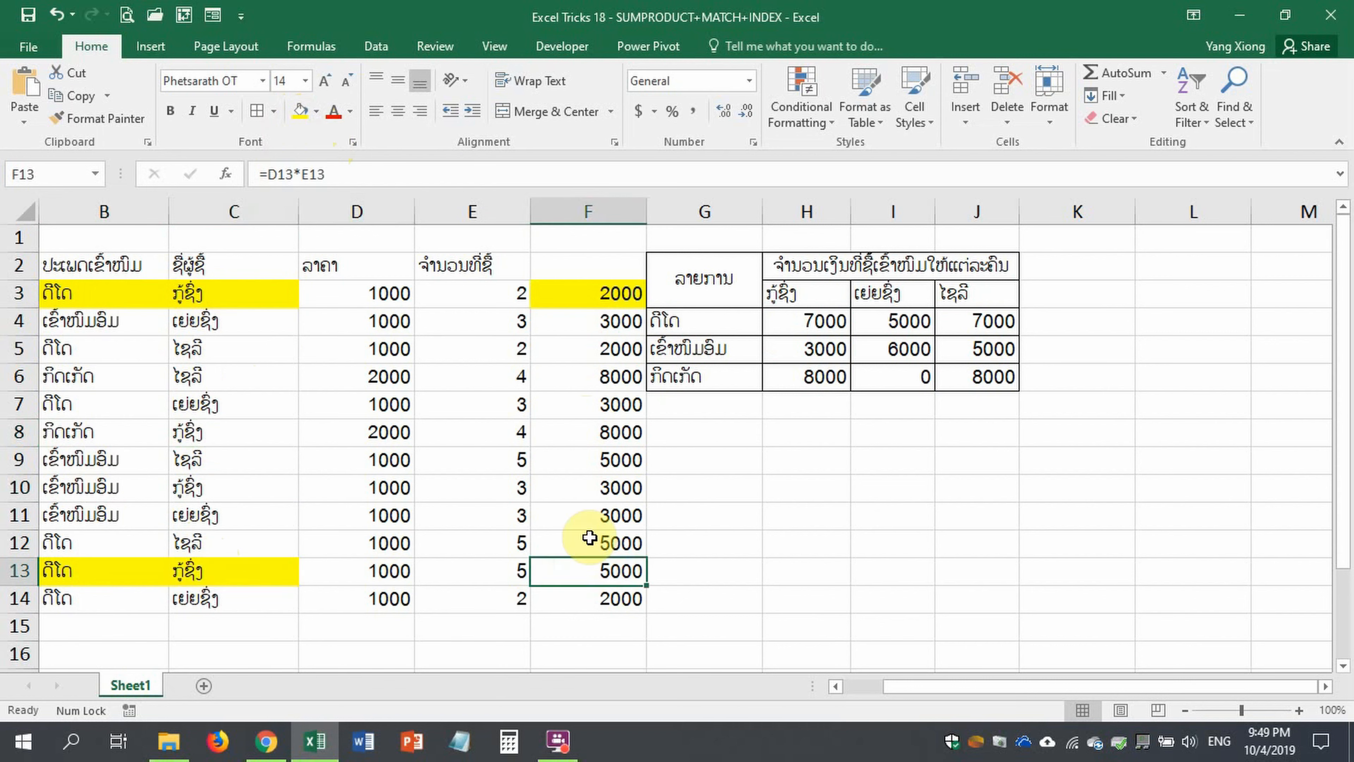
left_click(300, 110)
Add the two highlighted amounts in H13 with the formula =F3+F13
left_click(804, 569)
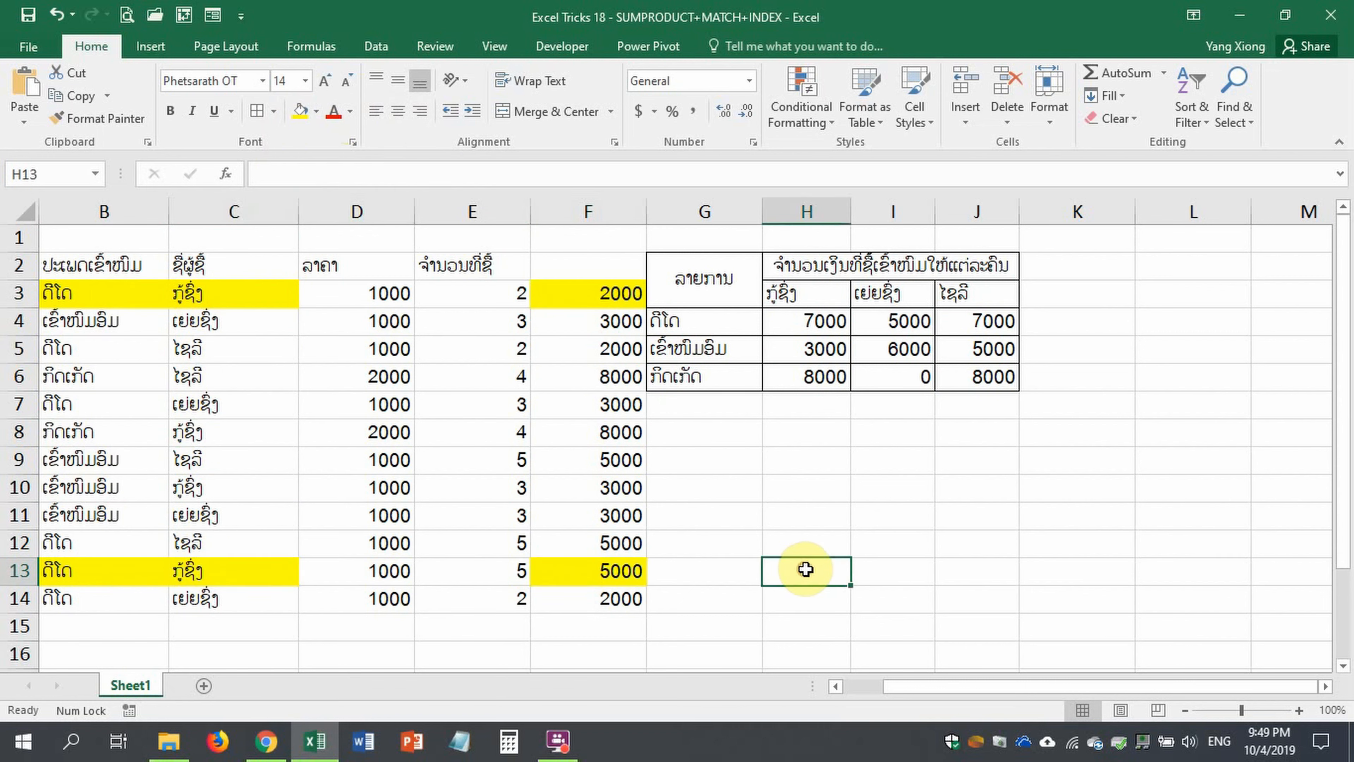
type("=")
left_click(622, 293)
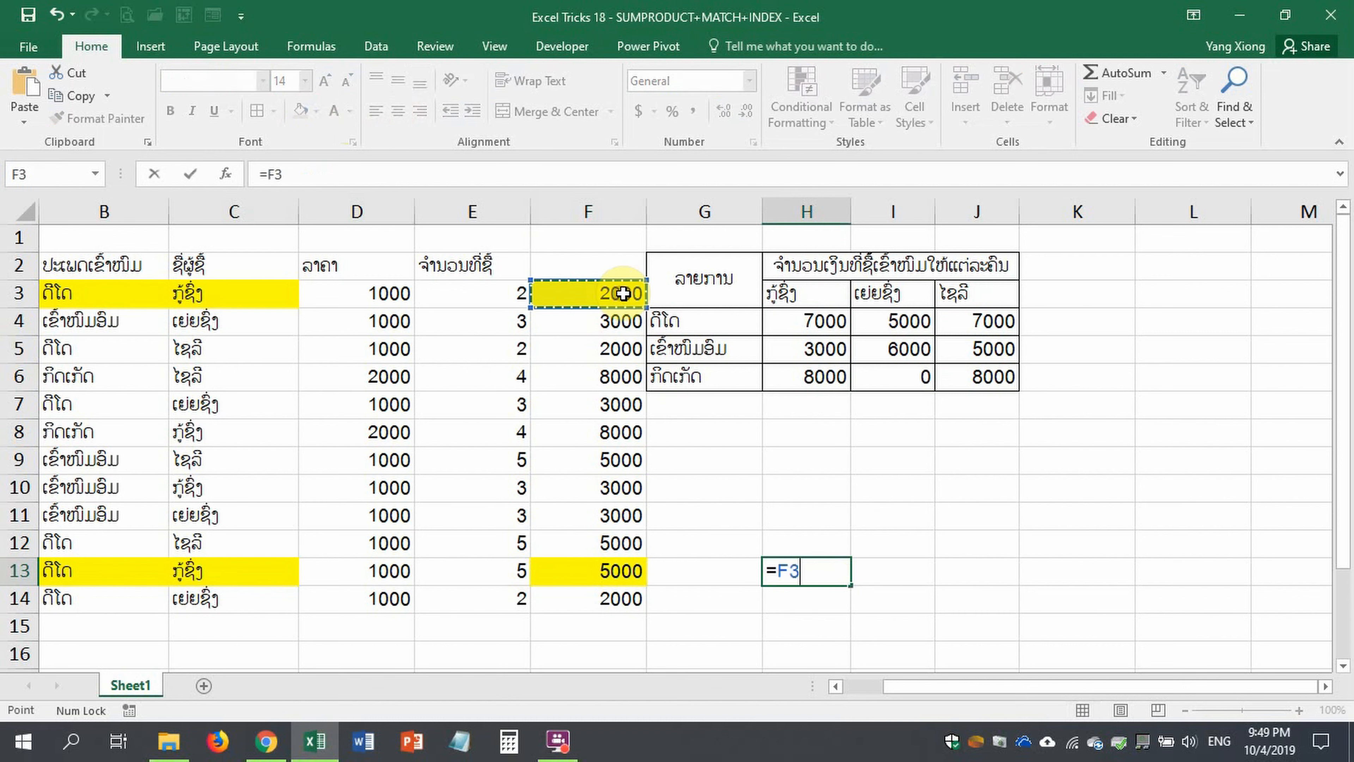
type("+")
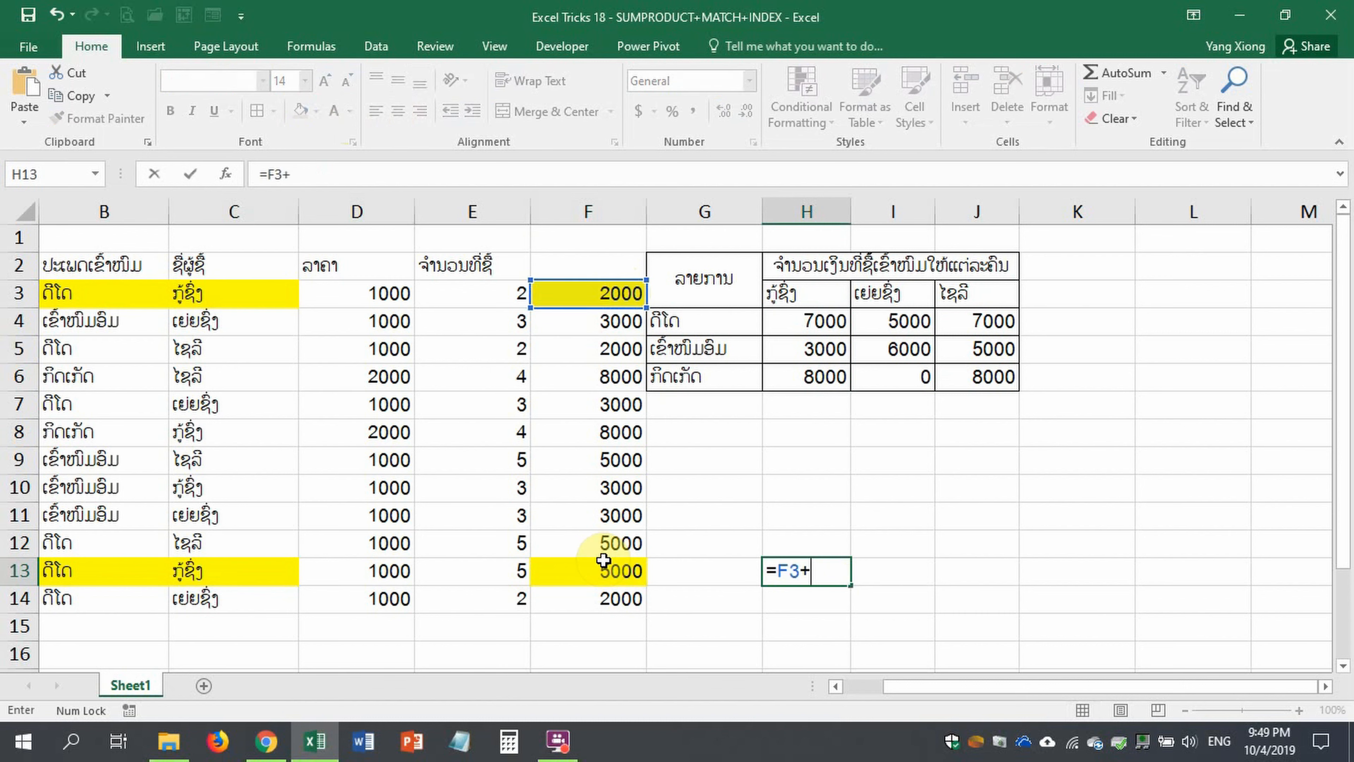
left_click(606, 569)
key("Return")
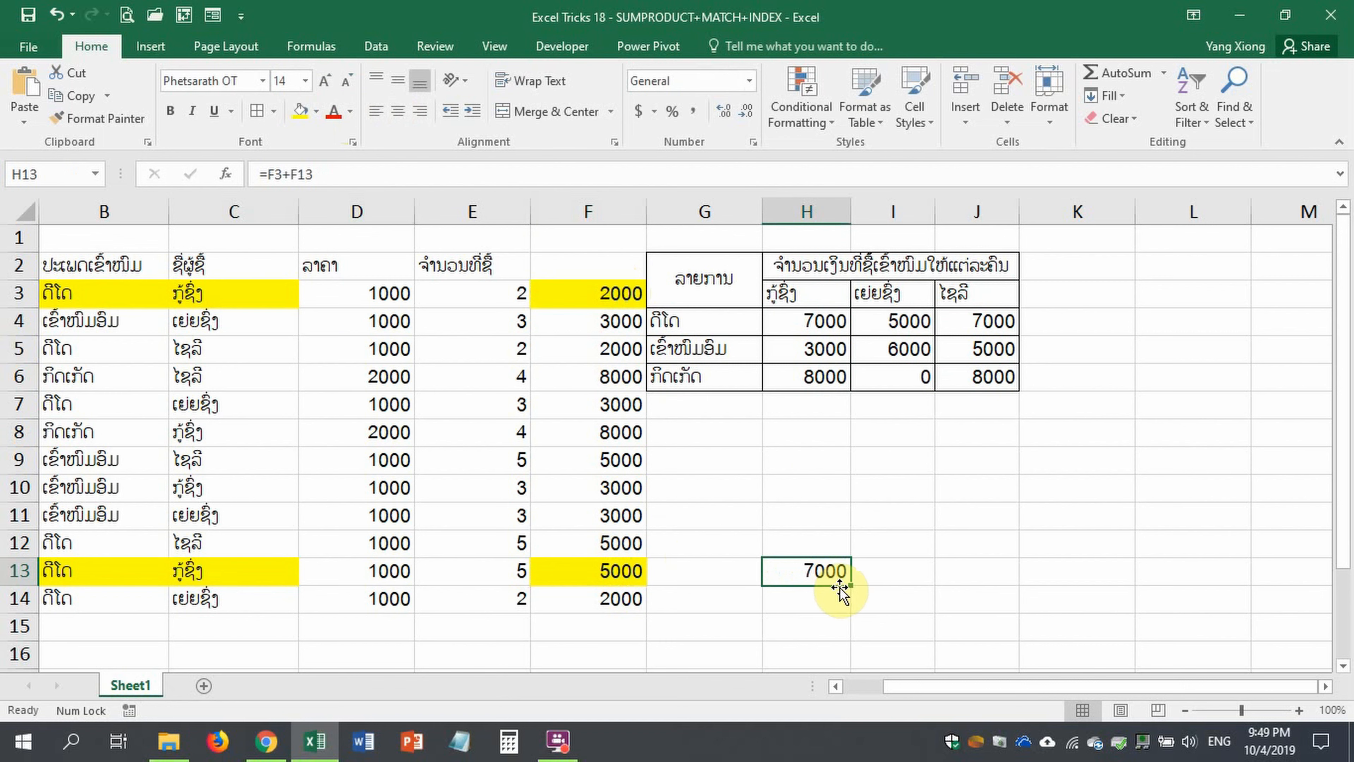
Highlight the check sum in H13, the summary result in H4 and the buyer header in H3 with a yellow fill
left_click(295, 110)
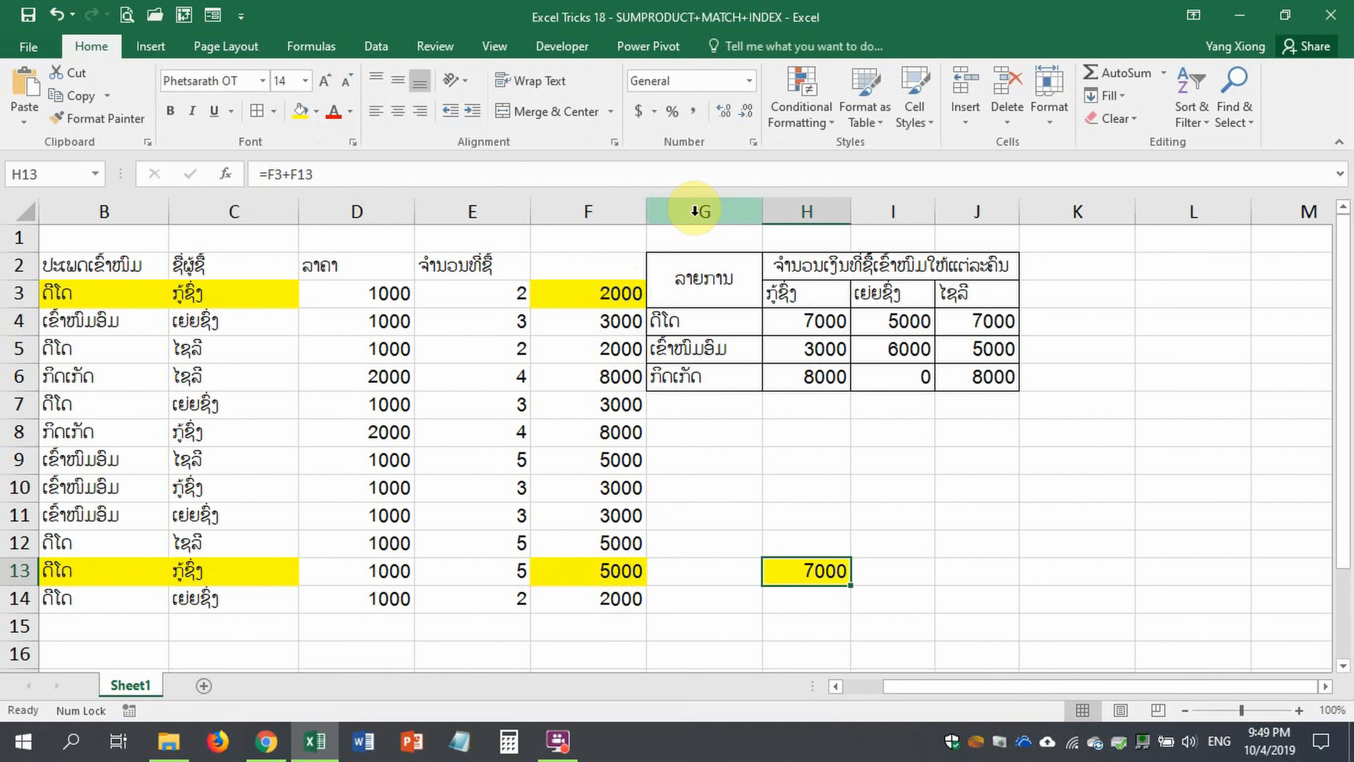
left_click(783, 319)
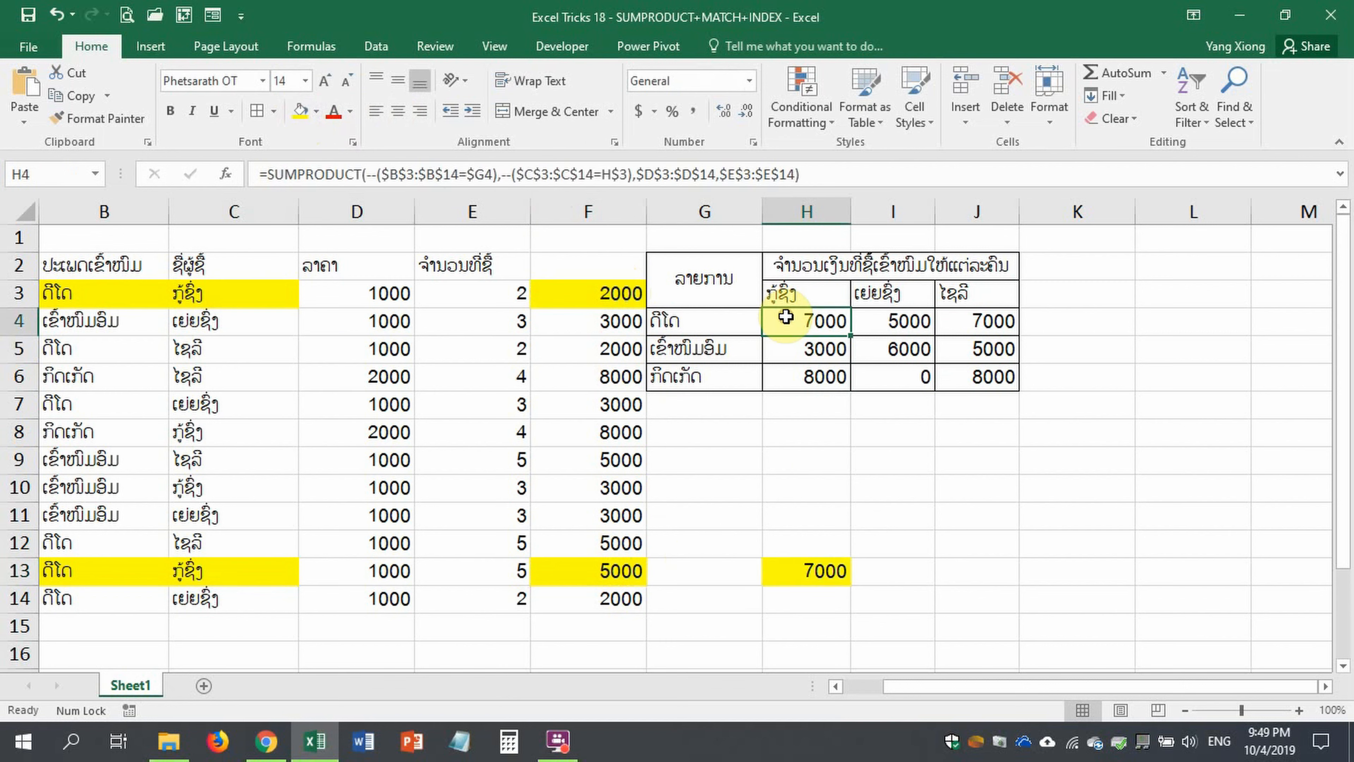
left_click(296, 110)
left_click(888, 572)
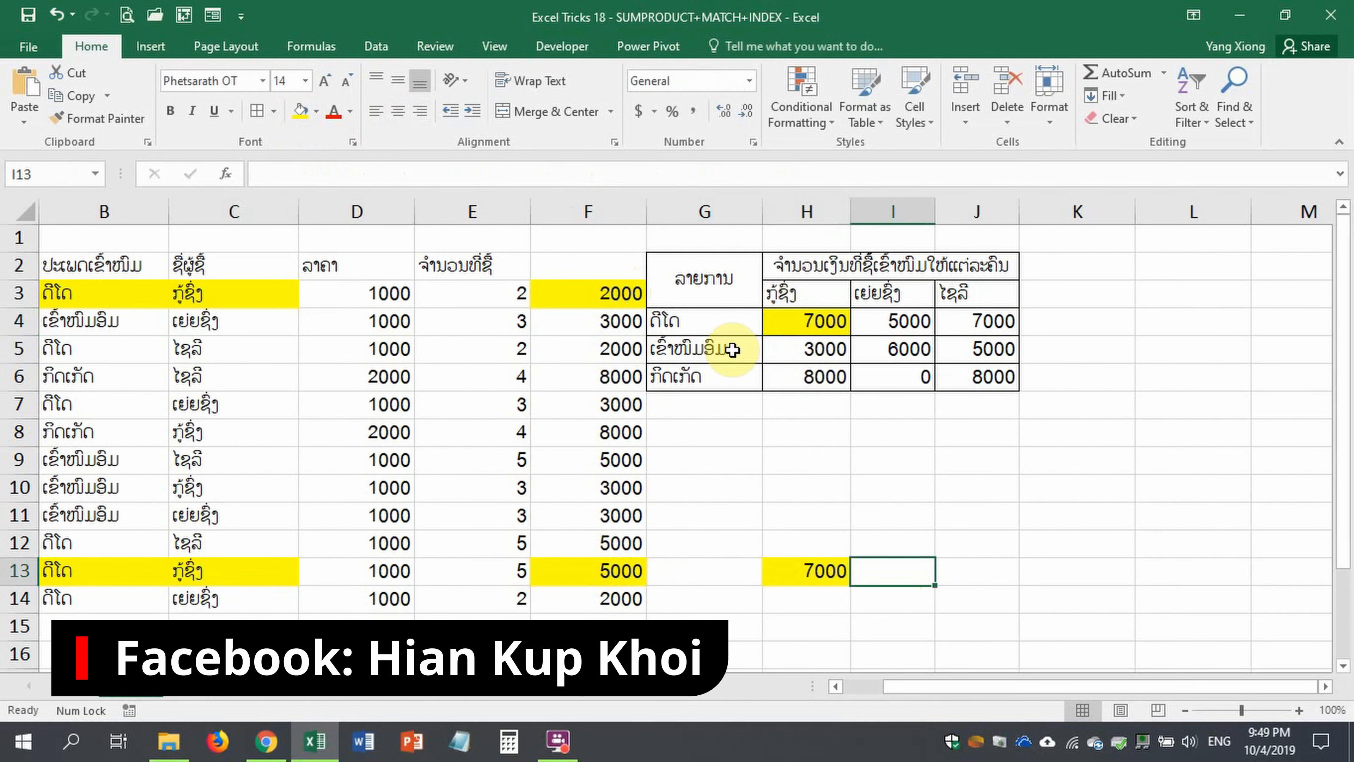
left_click(819, 350)
left_click(802, 294)
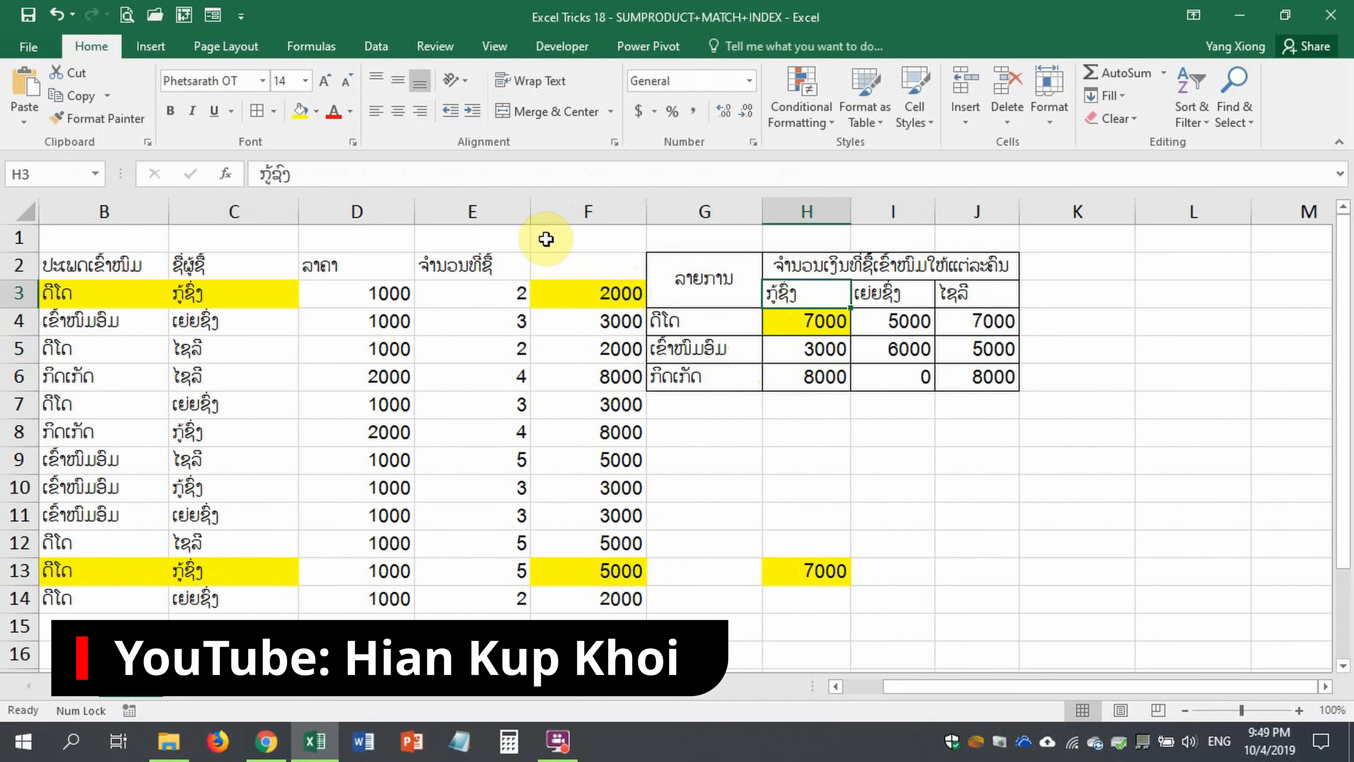
left_click(301, 111)
left_click(815, 346)
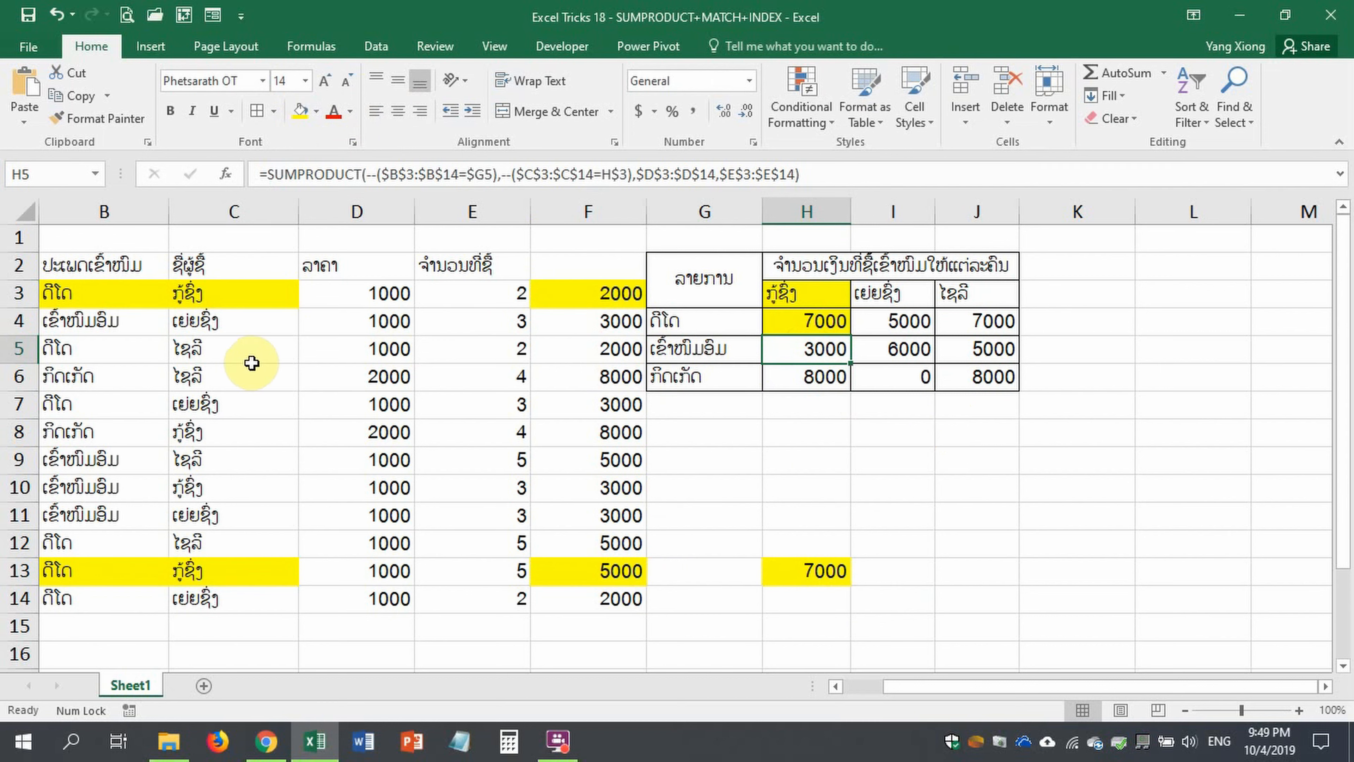
left_click(213, 439)
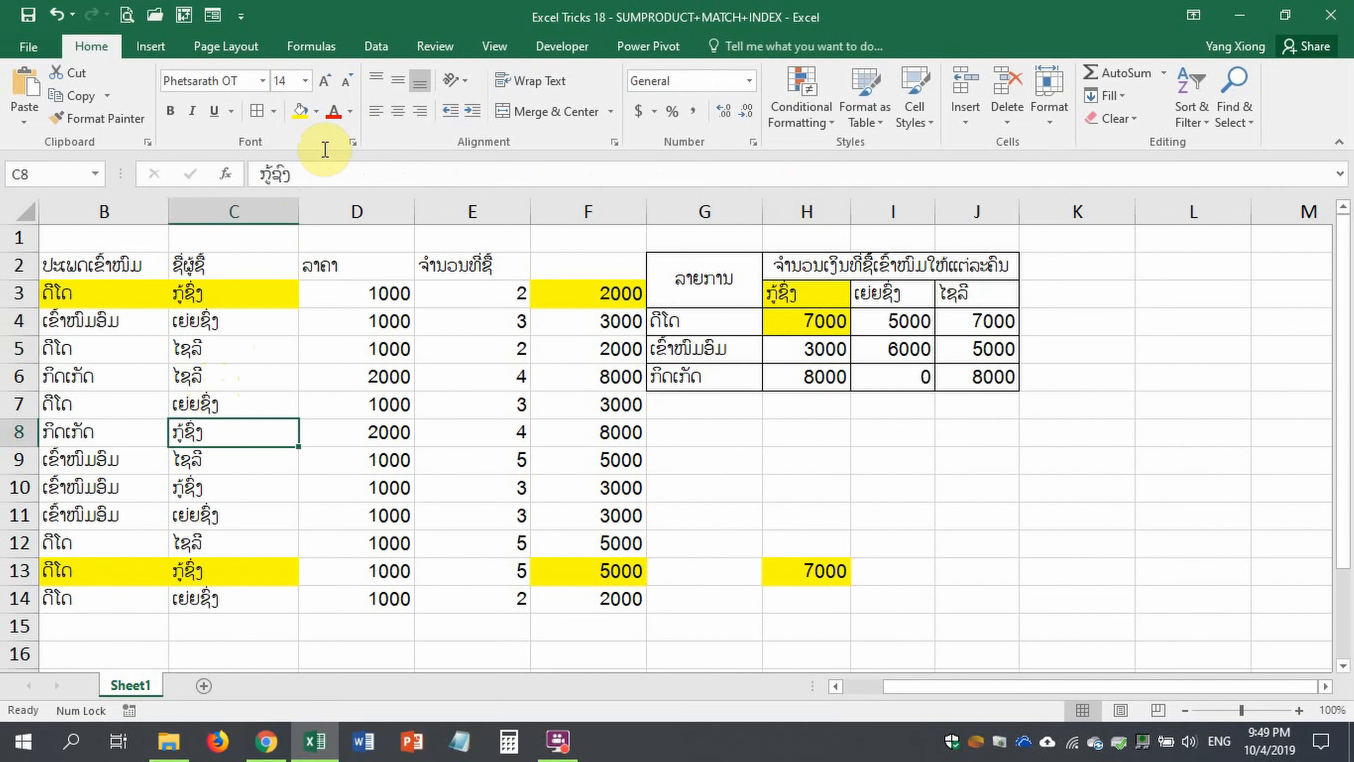
left_click(315, 111)
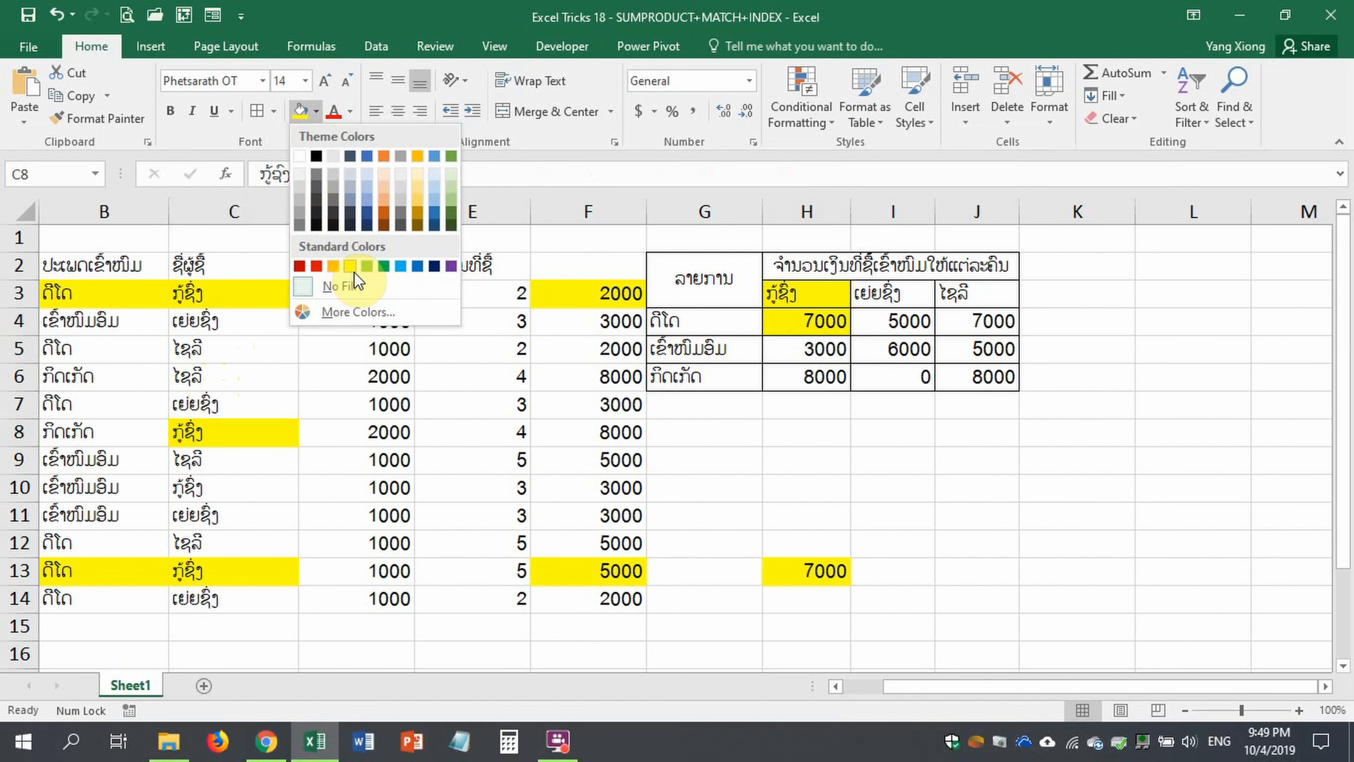
left_click(332, 266)
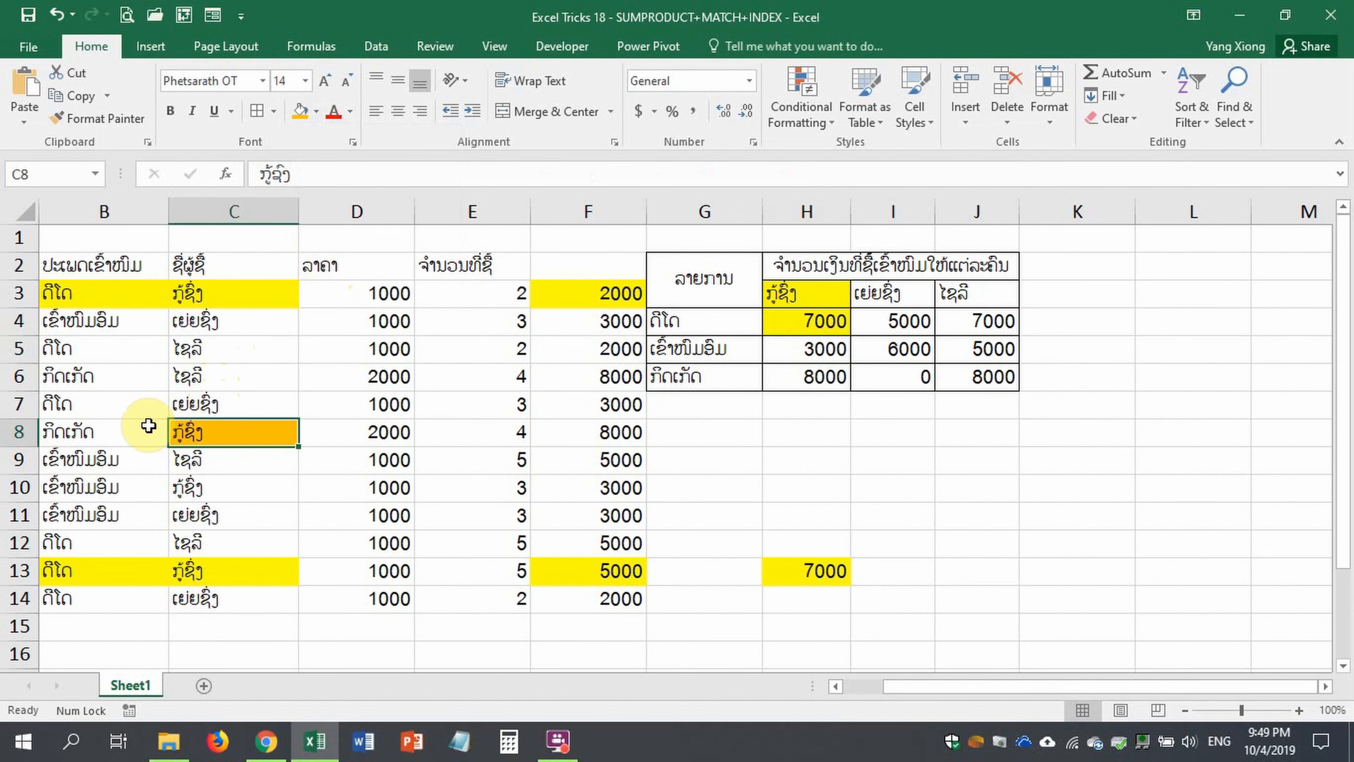
left_click(113, 438)
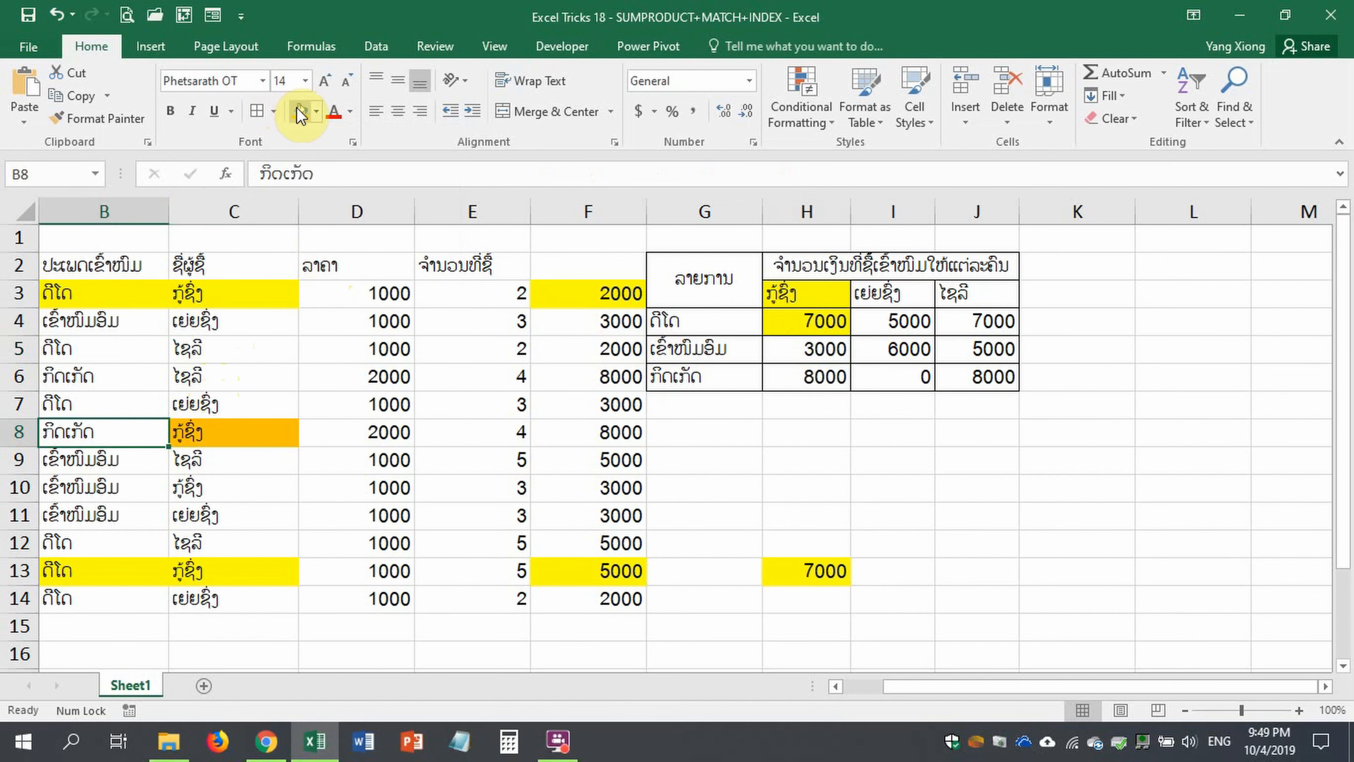
left_click(211, 430)
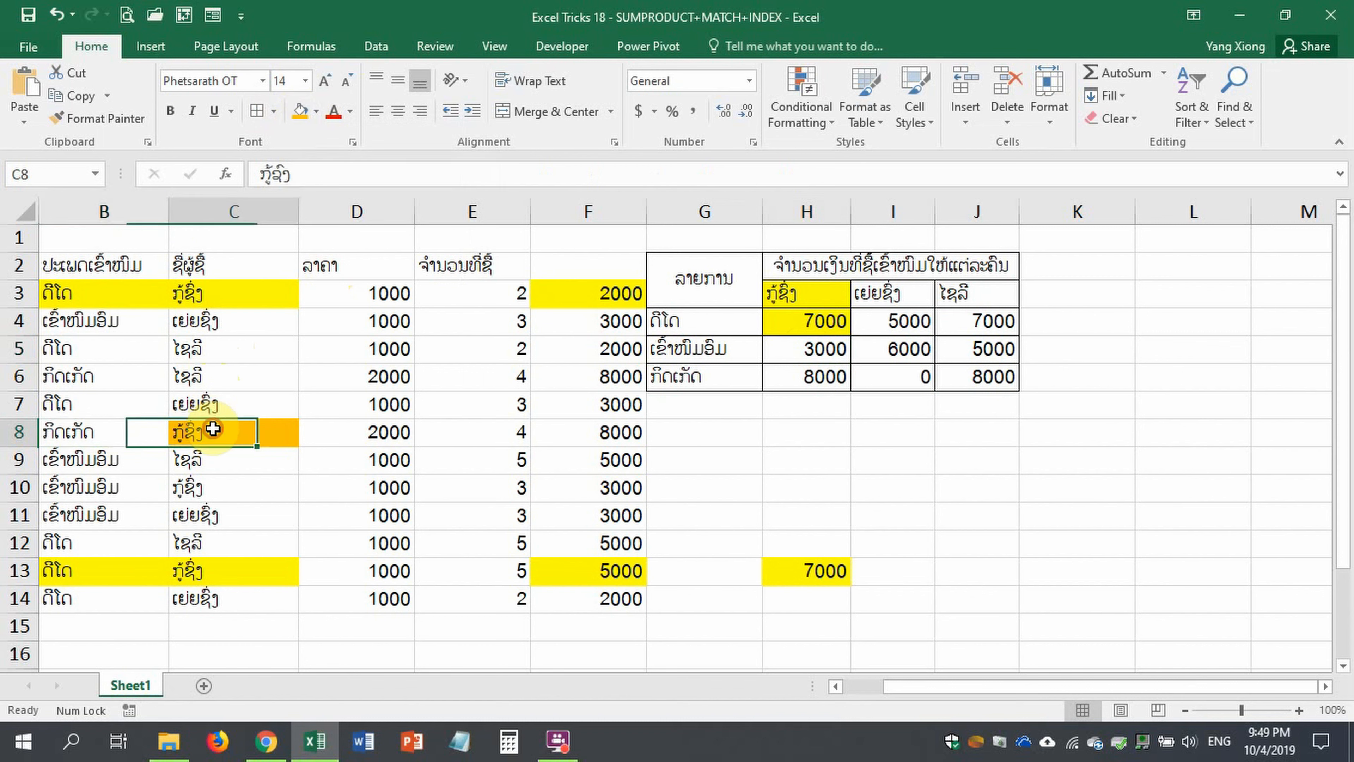
key("ctrl+z")
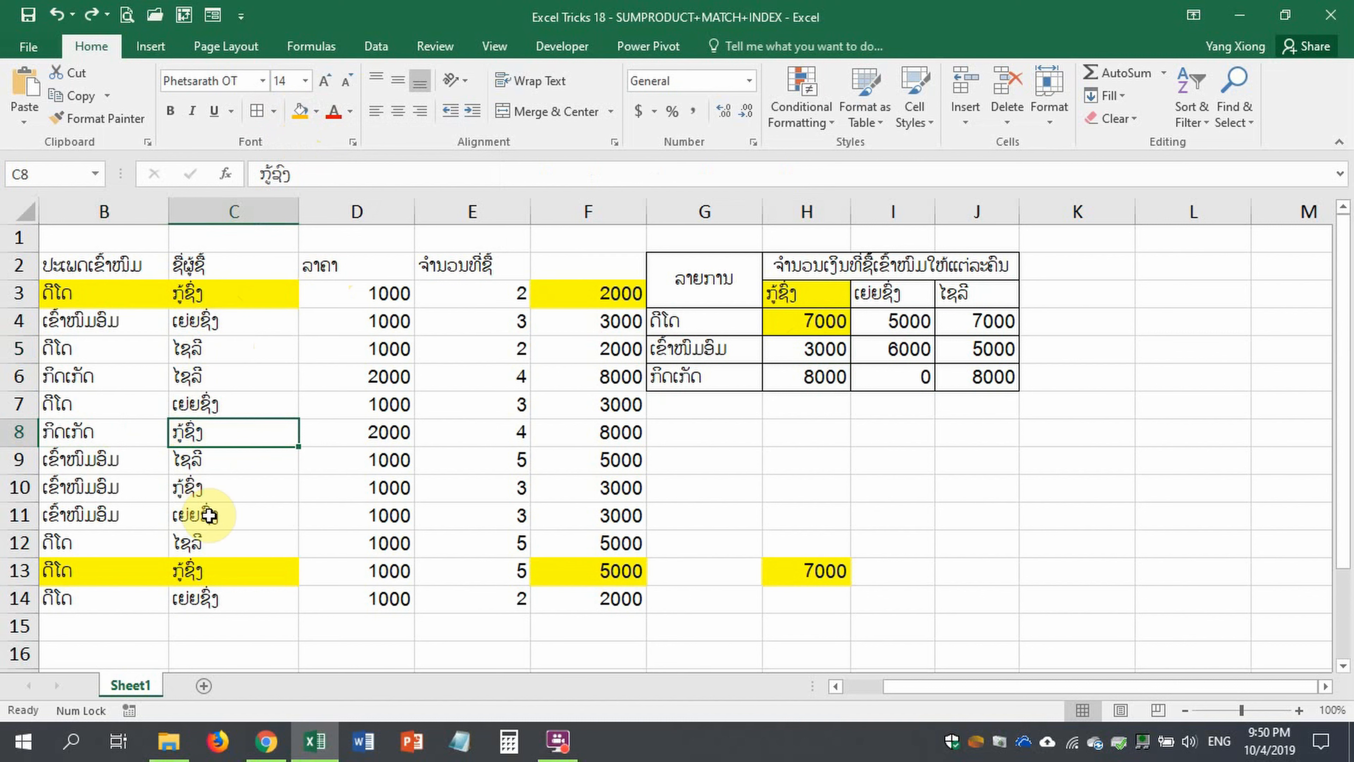
Highlight the source cells B10, C10 and F10 and the matching summary result in H5 with an orange fill
left_click(221, 486)
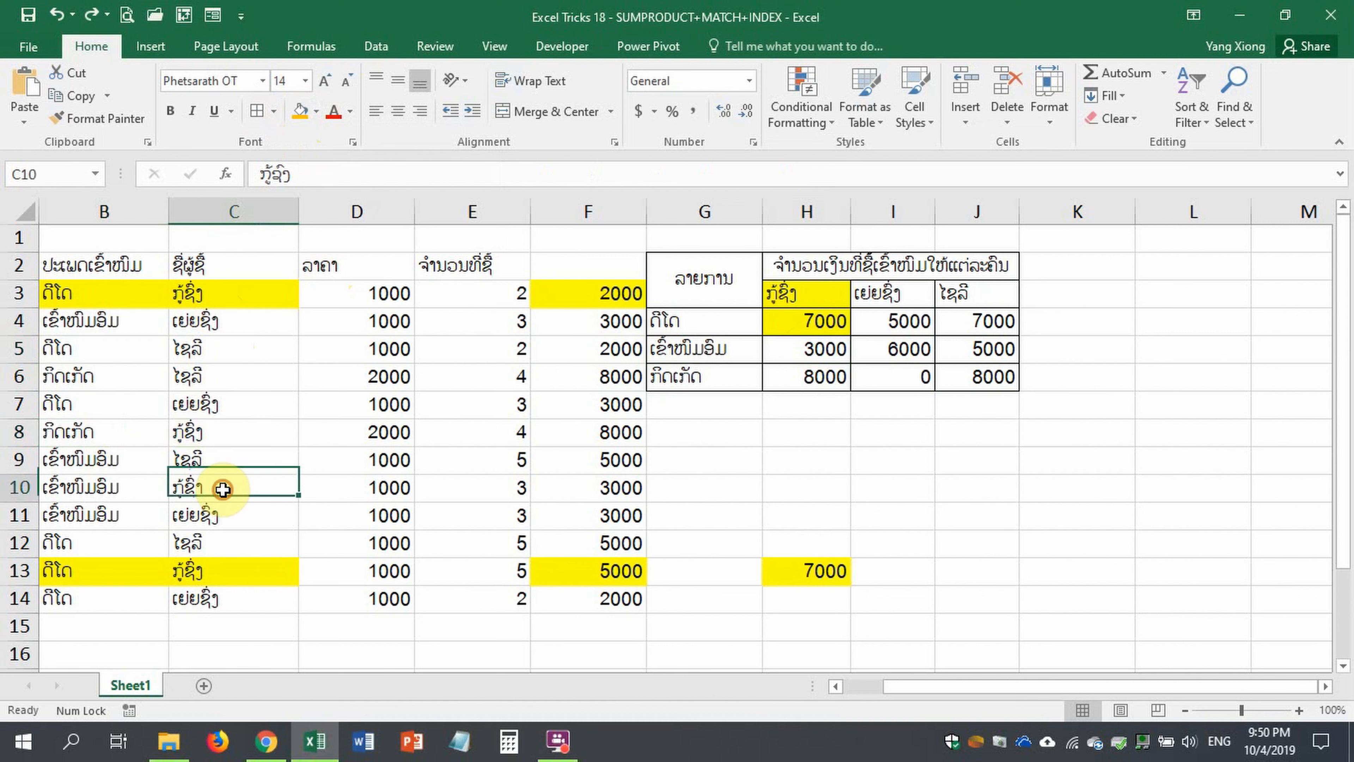
left_click(154, 486)
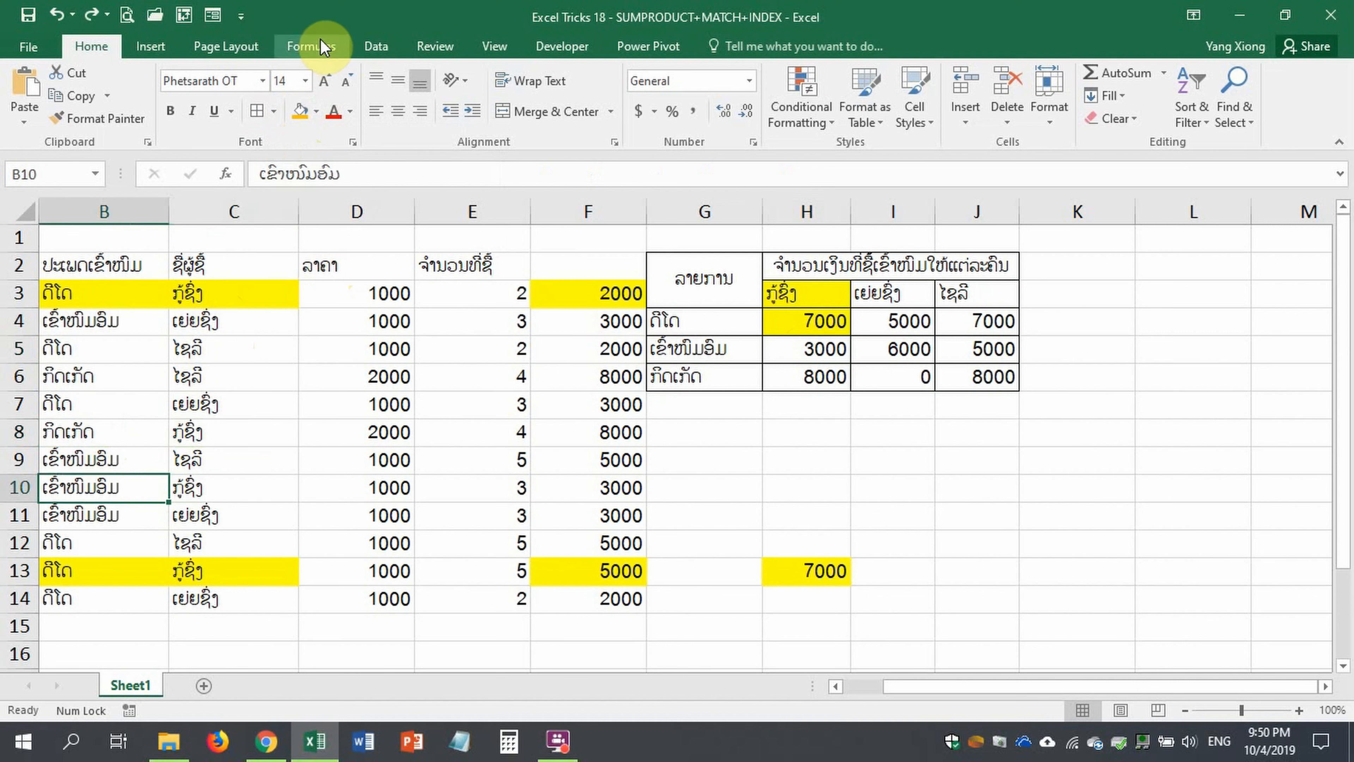
left_click(300, 112)
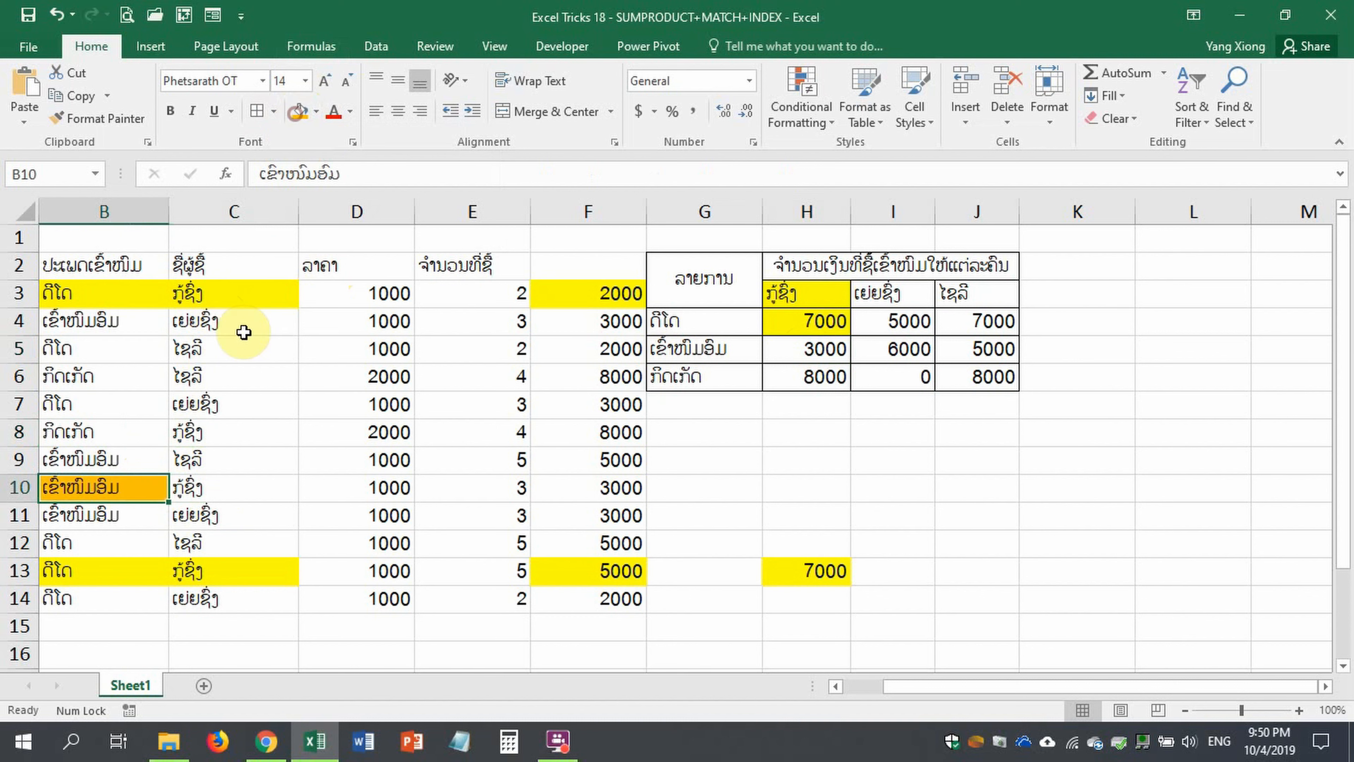
left_click(221, 475)
left_click(302, 114)
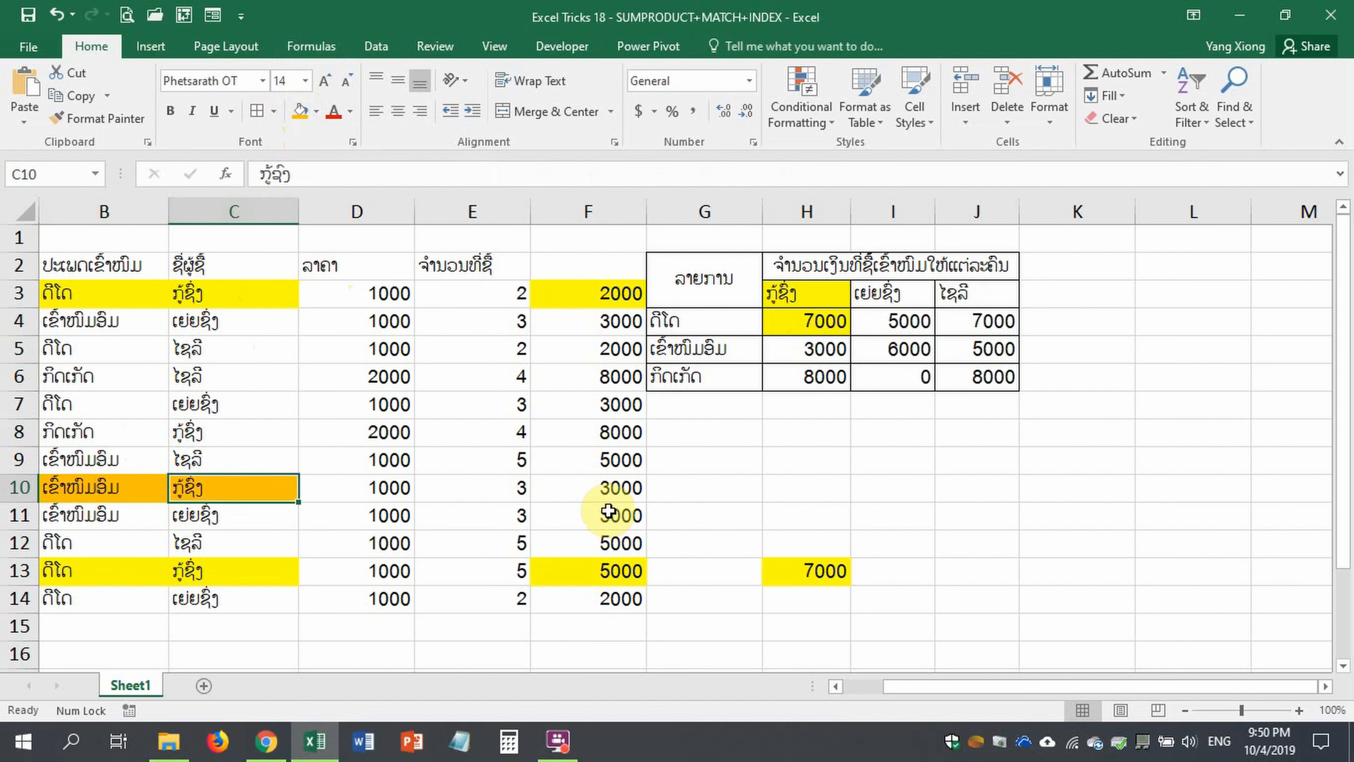
left_click(608, 497)
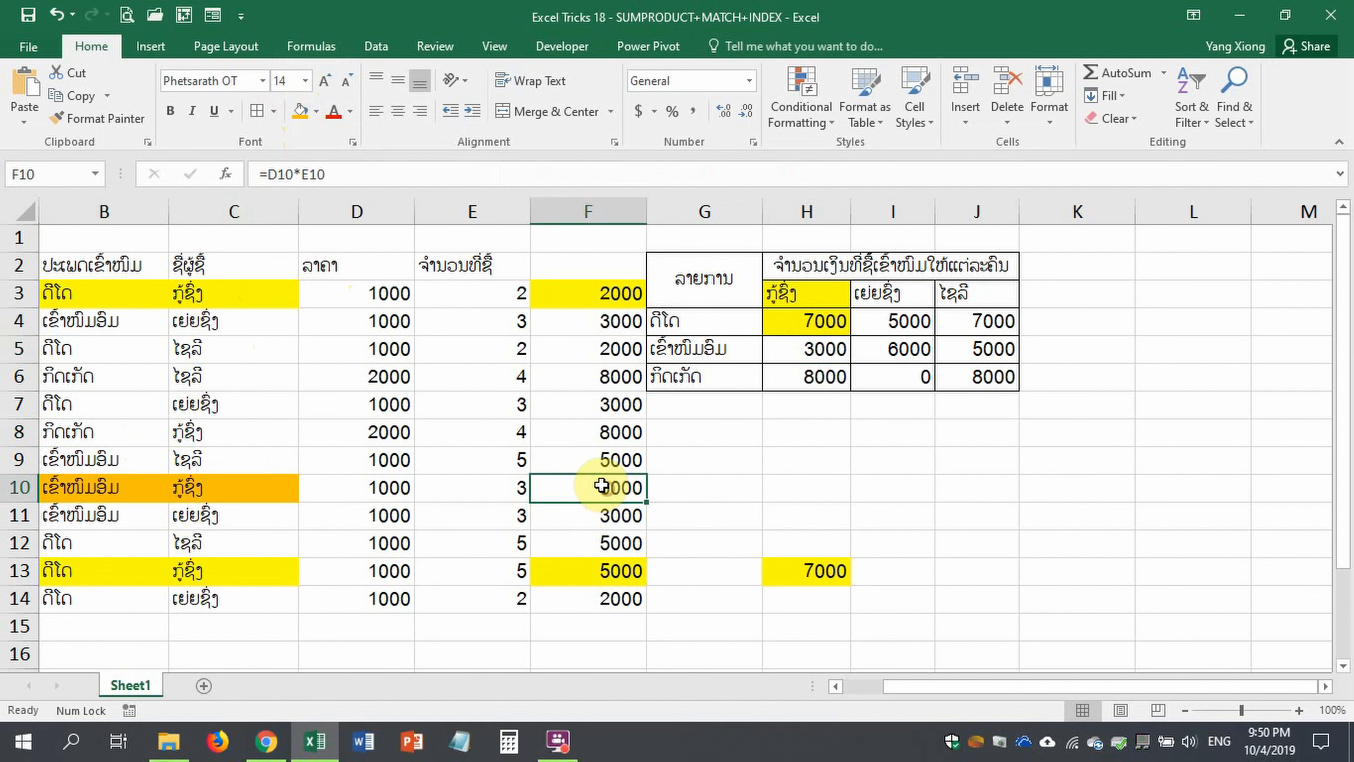
left_click(291, 116)
left_click(819, 358)
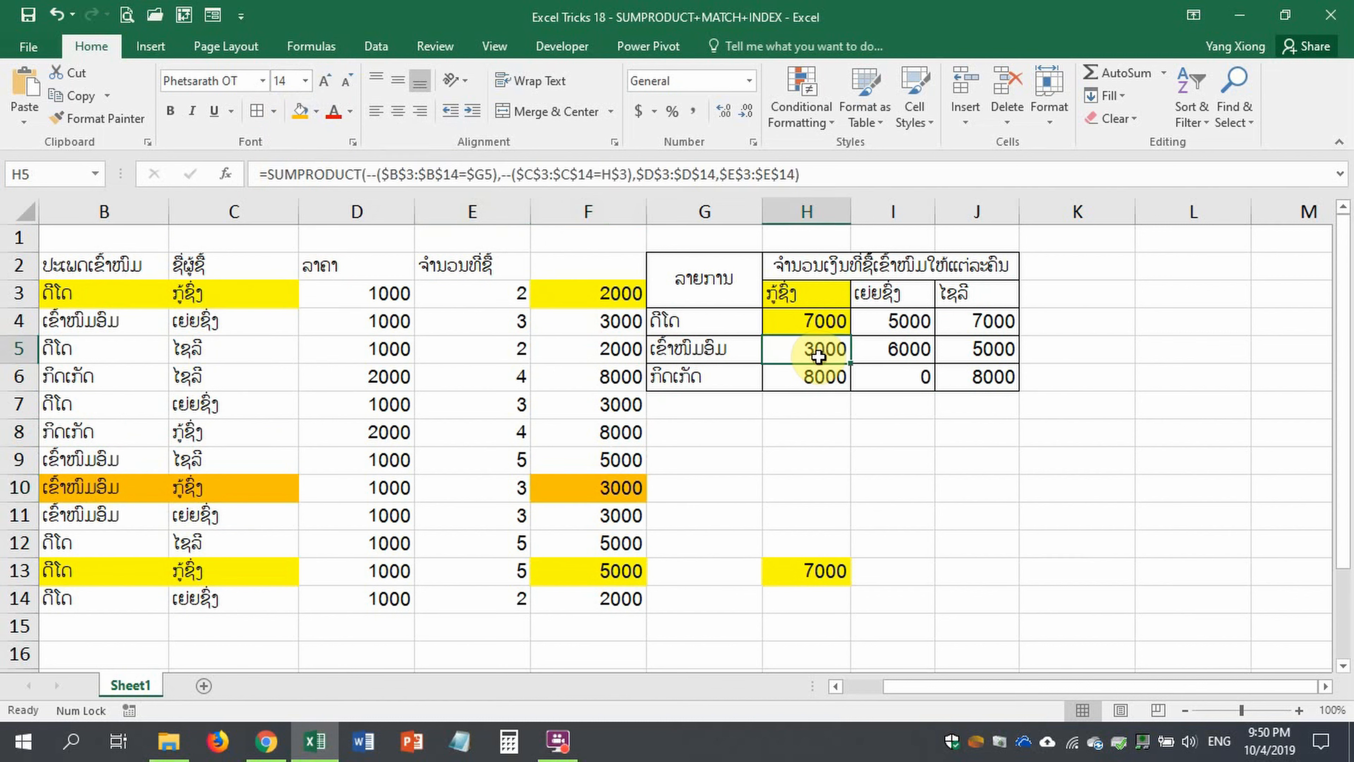
left_click(302, 114)
Highlight the source cells B8:C8 and F8 that belong to the H6 result with a light green fill
left_click(795, 378)
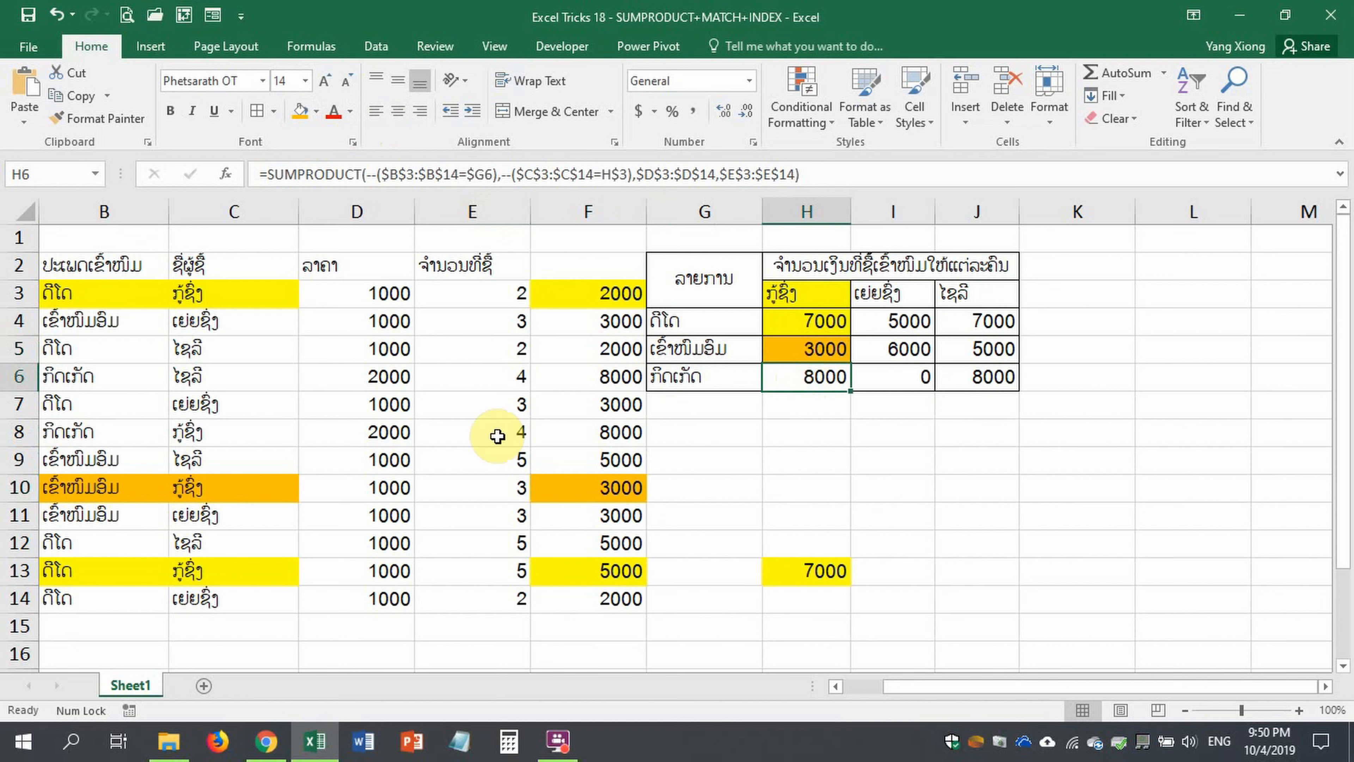
left_click(236, 429)
left_click_drag(120, 429, 206, 429)
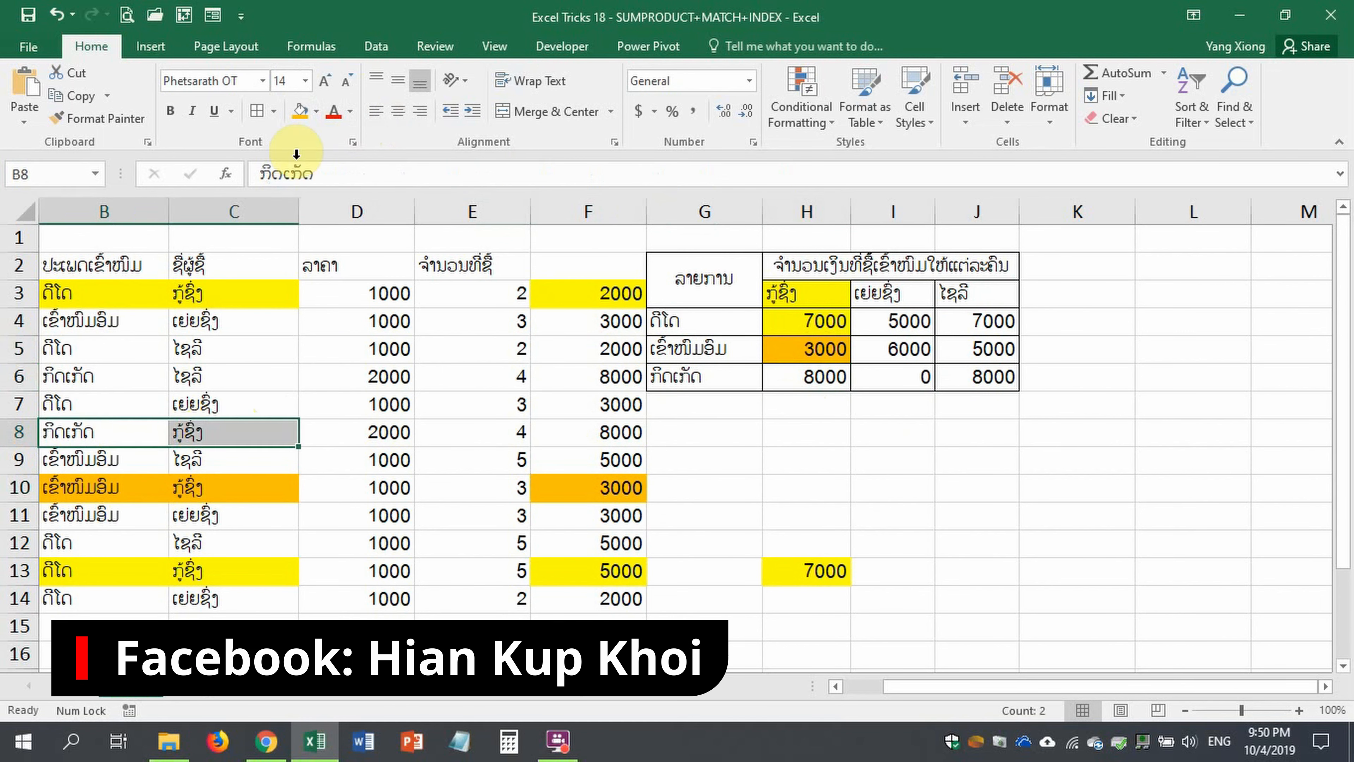
left_click(317, 112)
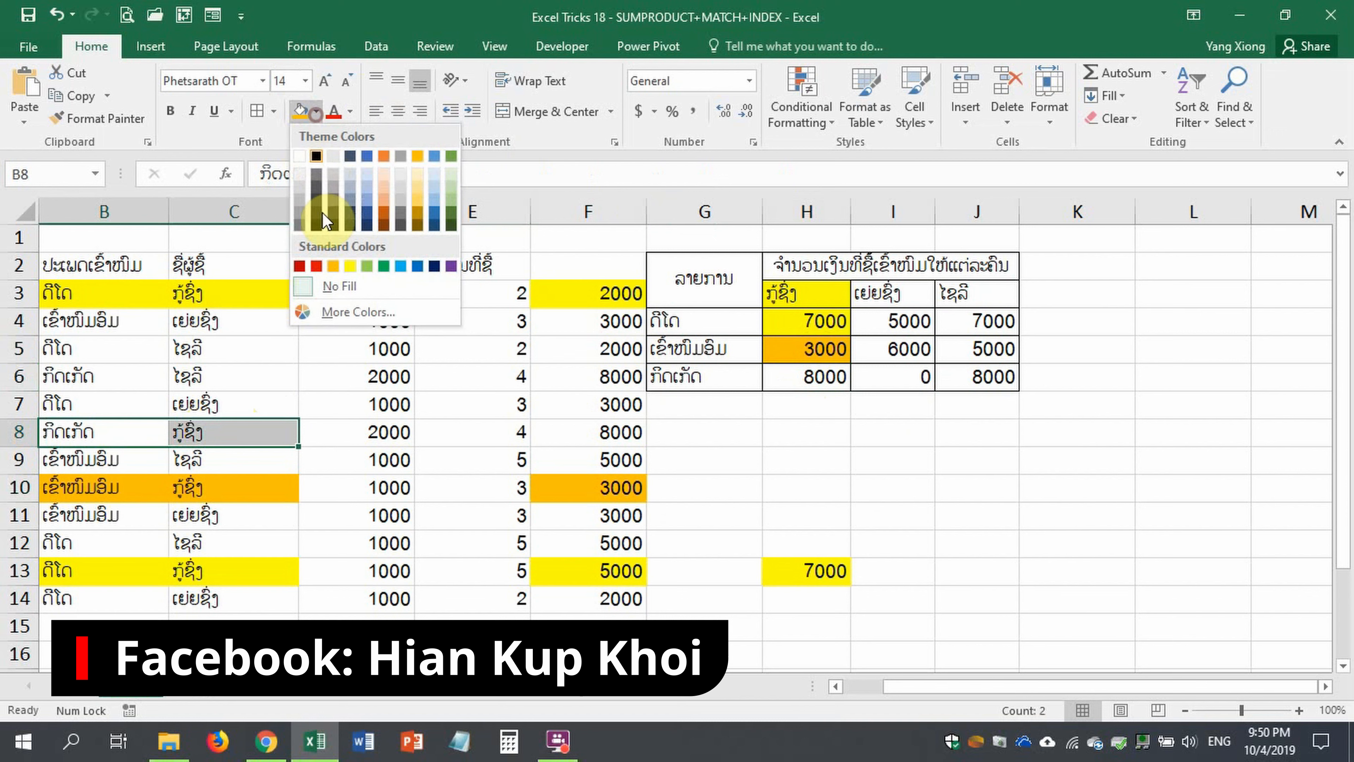
left_click(366, 268)
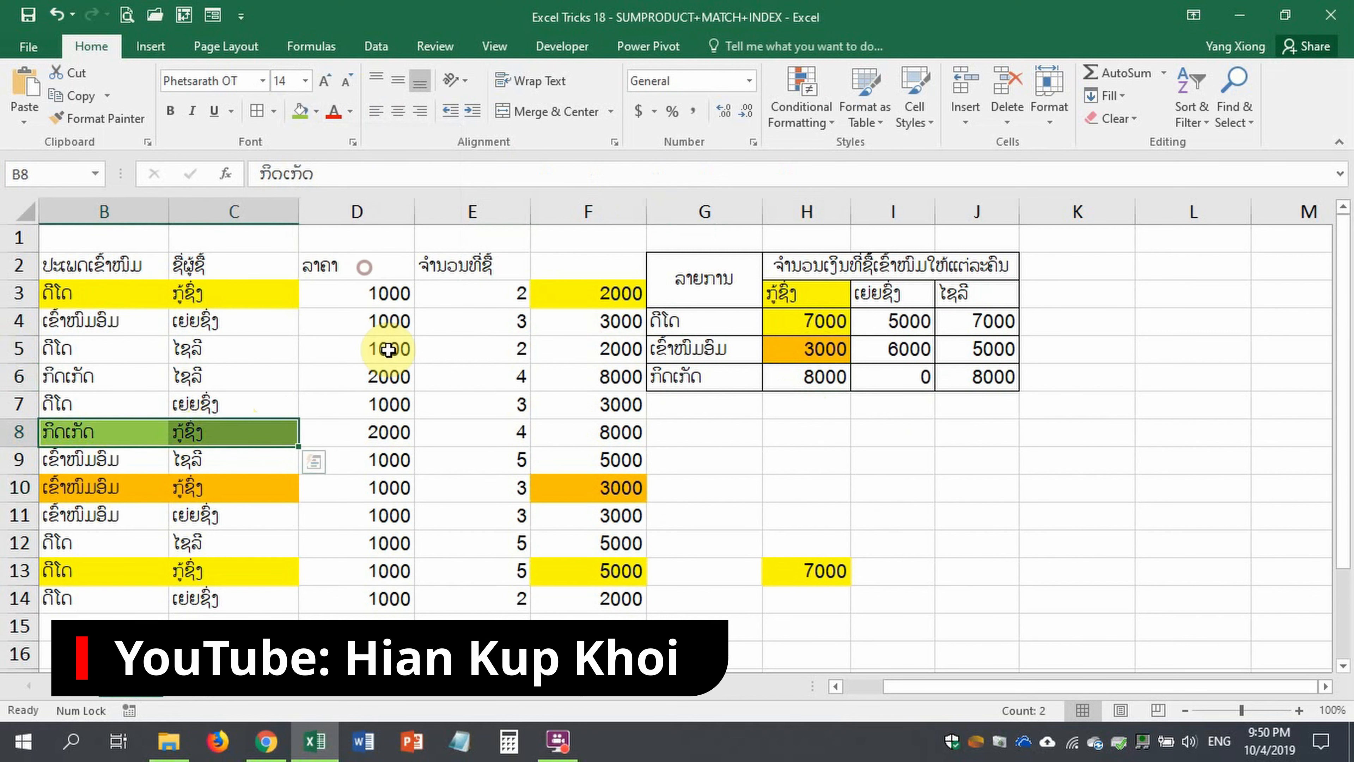
left_click(568, 431)
left_click(296, 113)
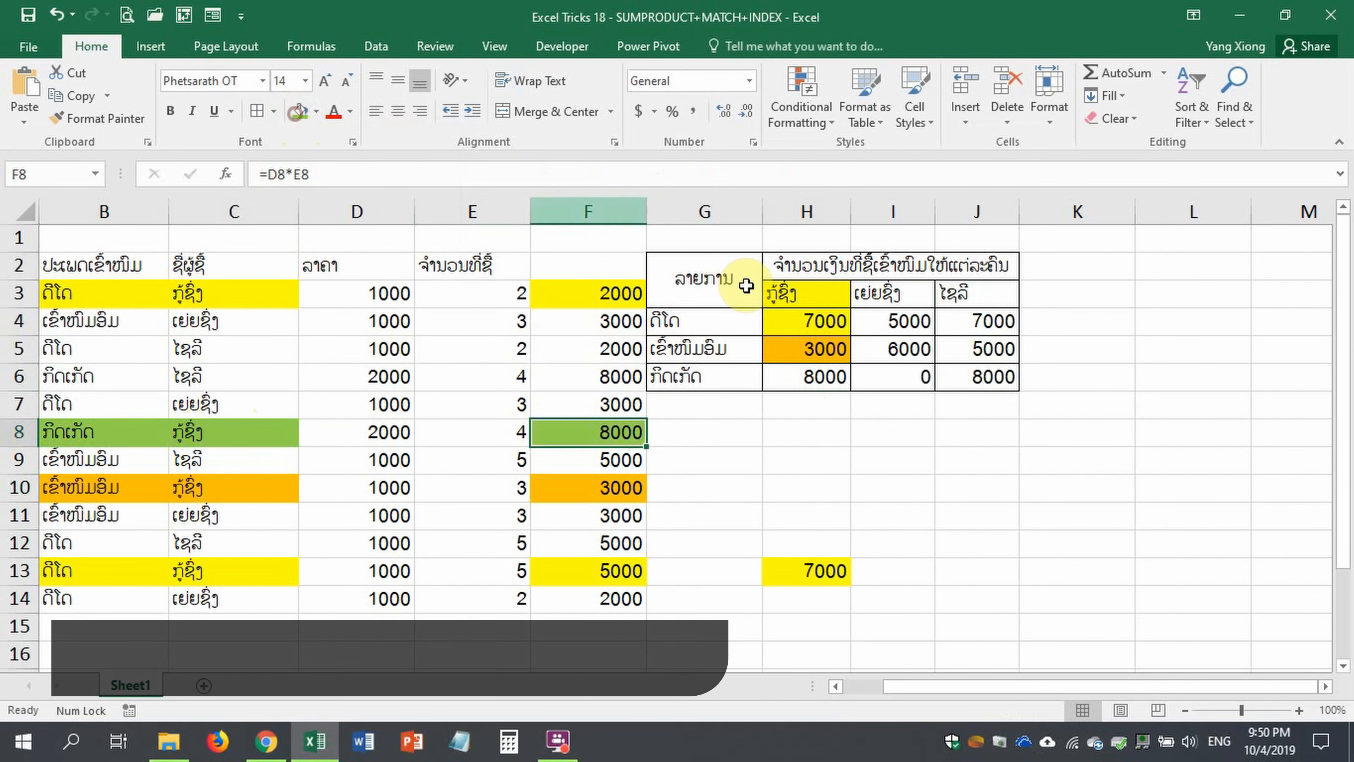
Highlight the summary result in H6 with the same light green fill as its source cells
left_click(802, 374)
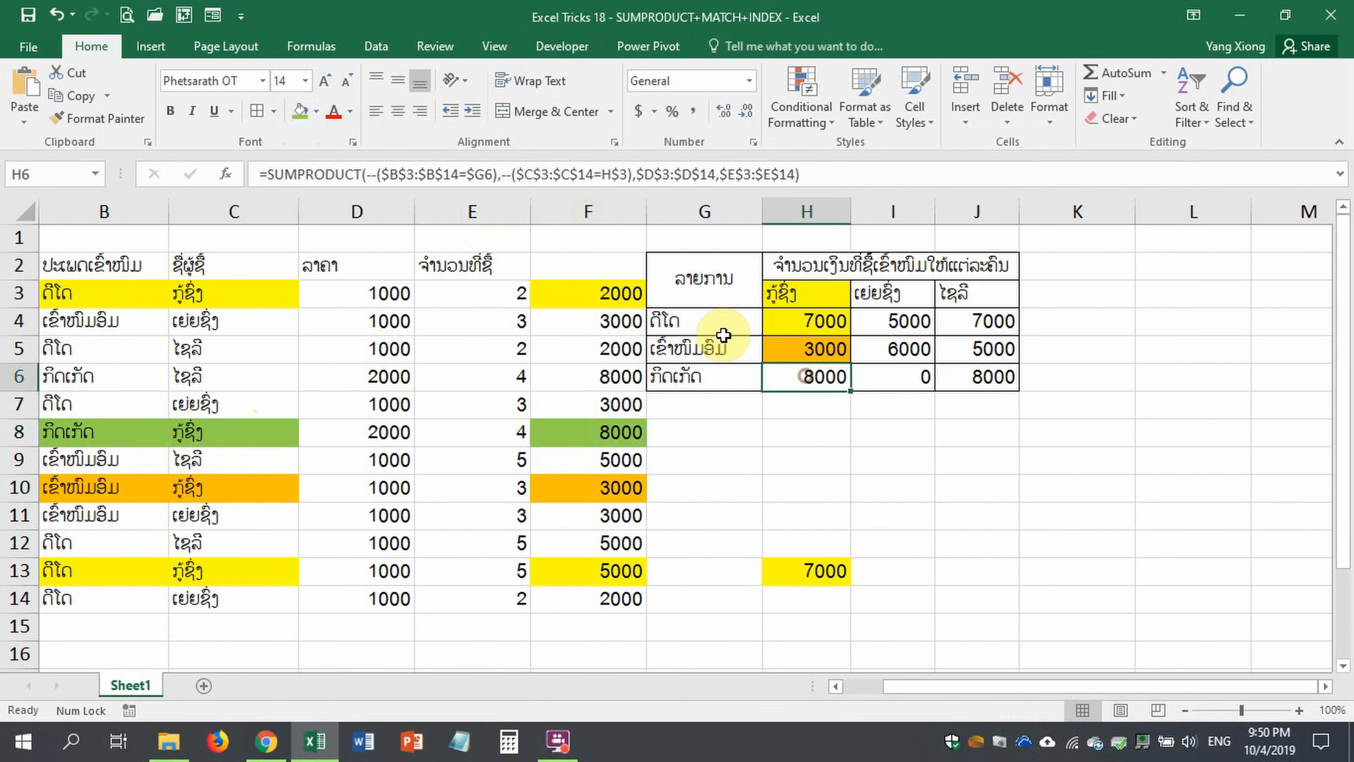
left_click(296, 113)
left_click(833, 490)
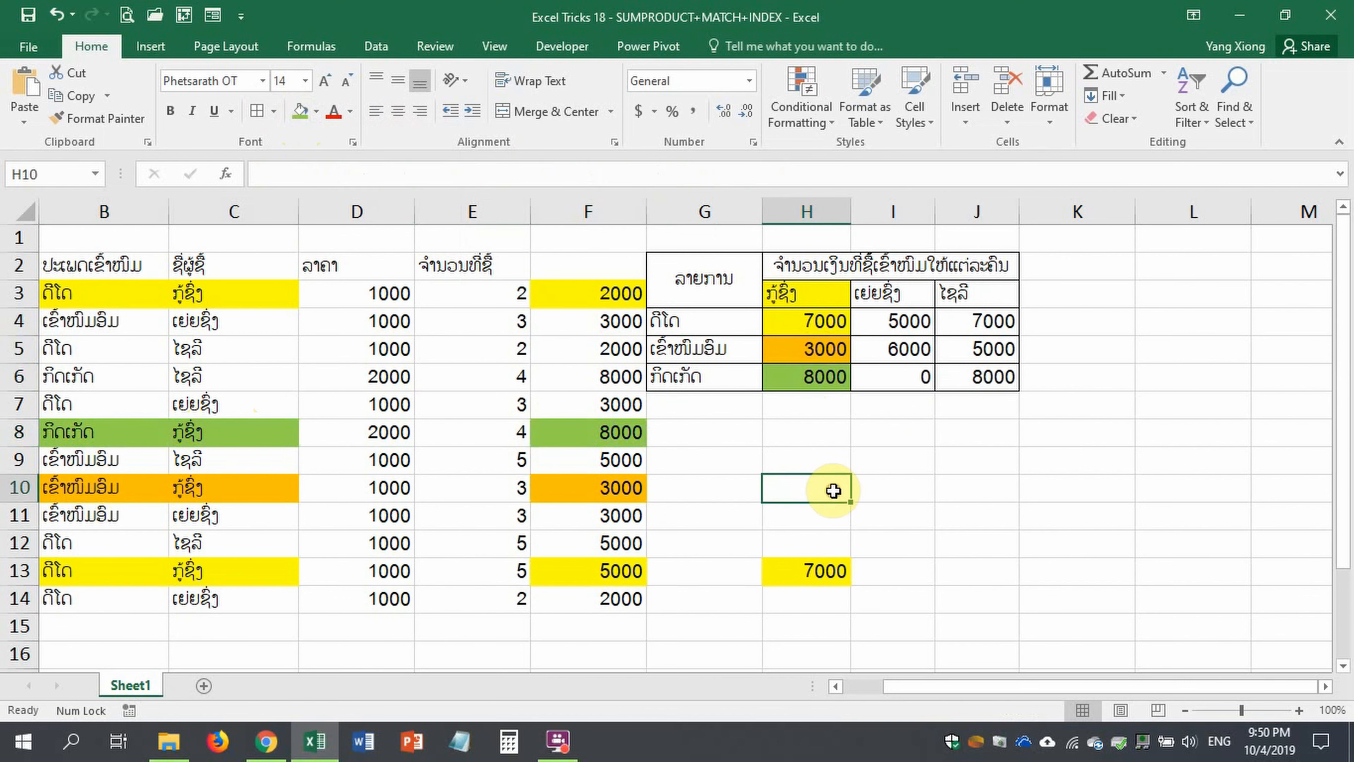
Enter the closing remark ສຸດຍອດ in the empty cell I10
left_click(899, 487)
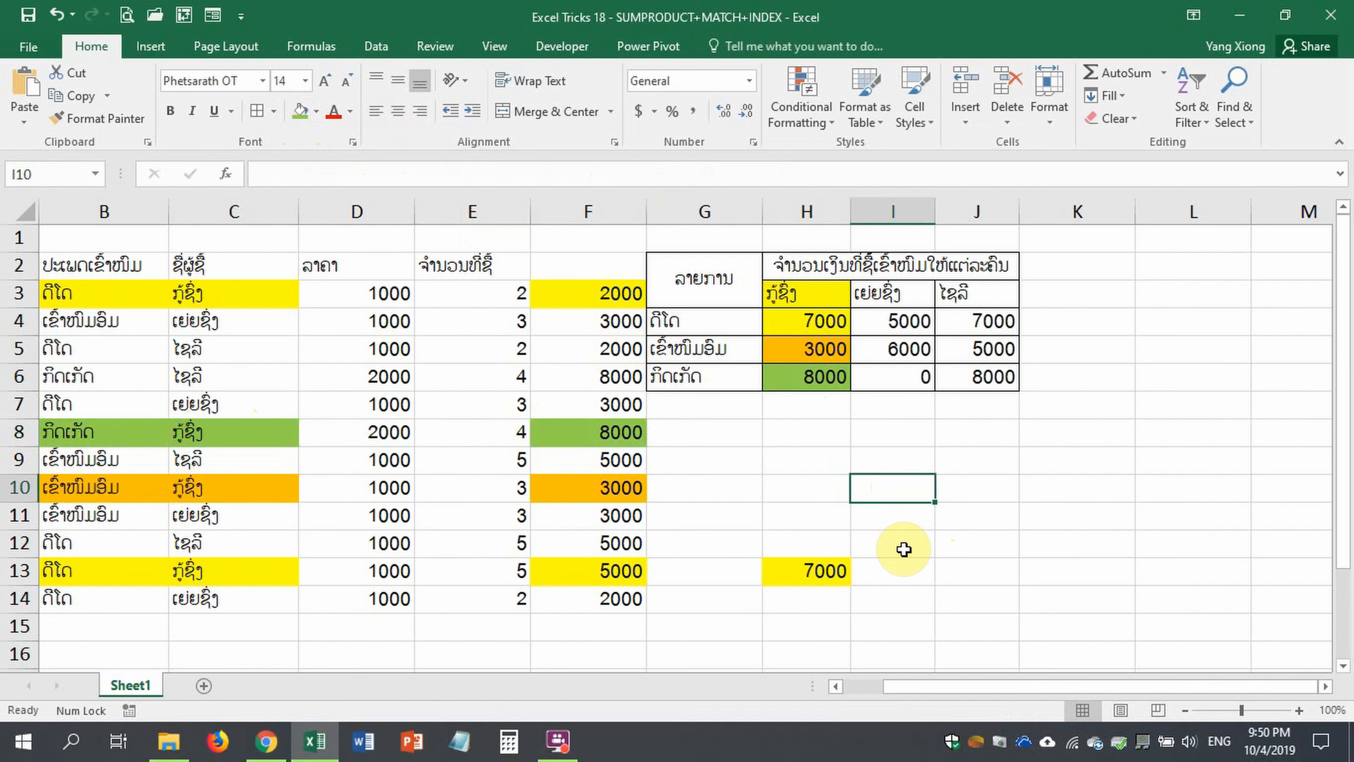
type("I5")
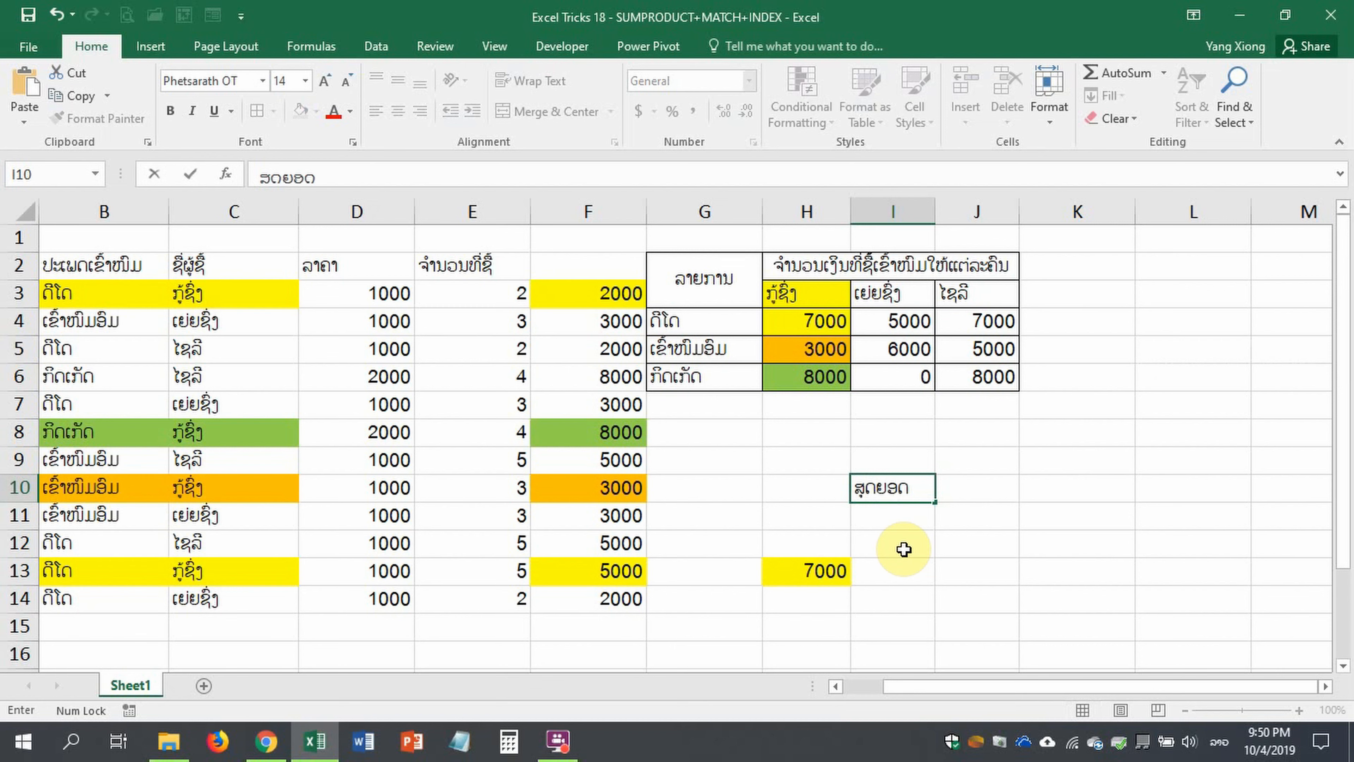
key("ctrl+Return")
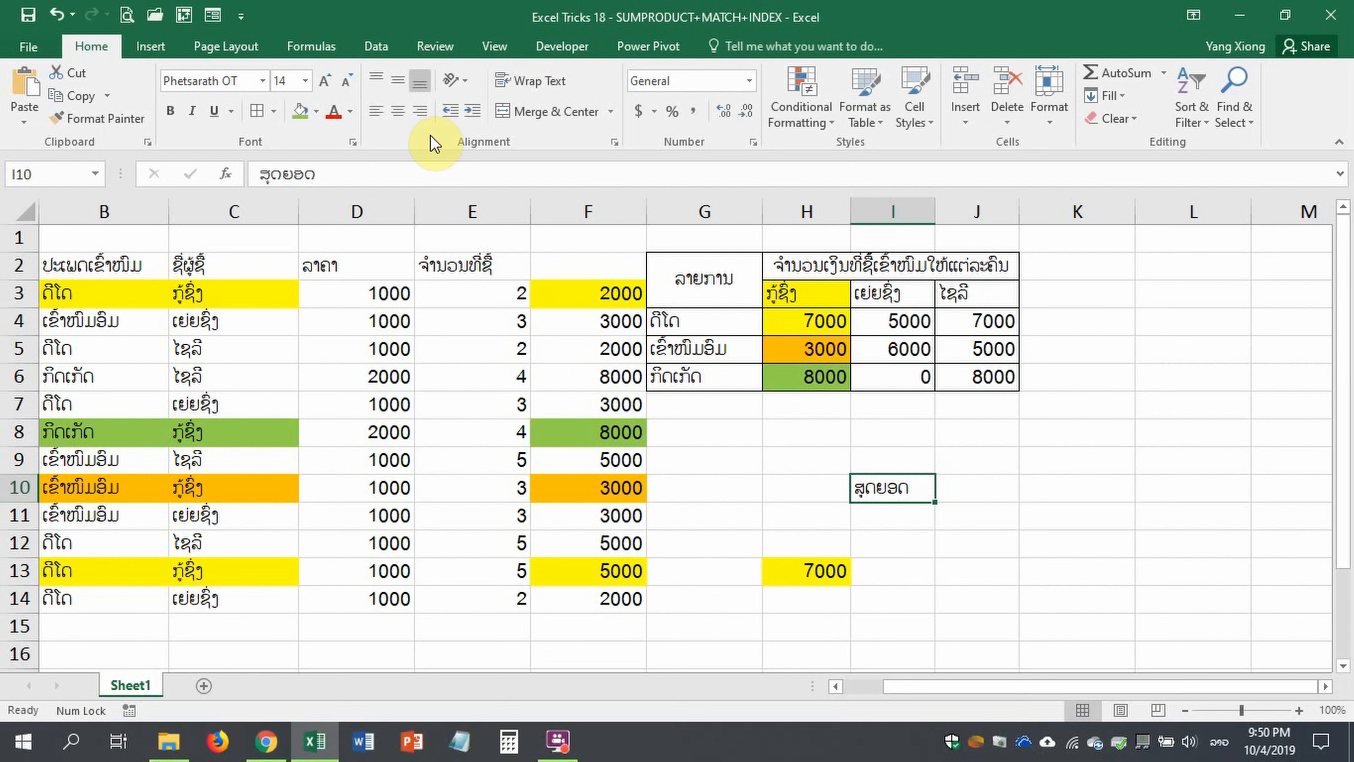
Make the text in I10 bold and enlarge its font size to 20
left_click(171, 115)
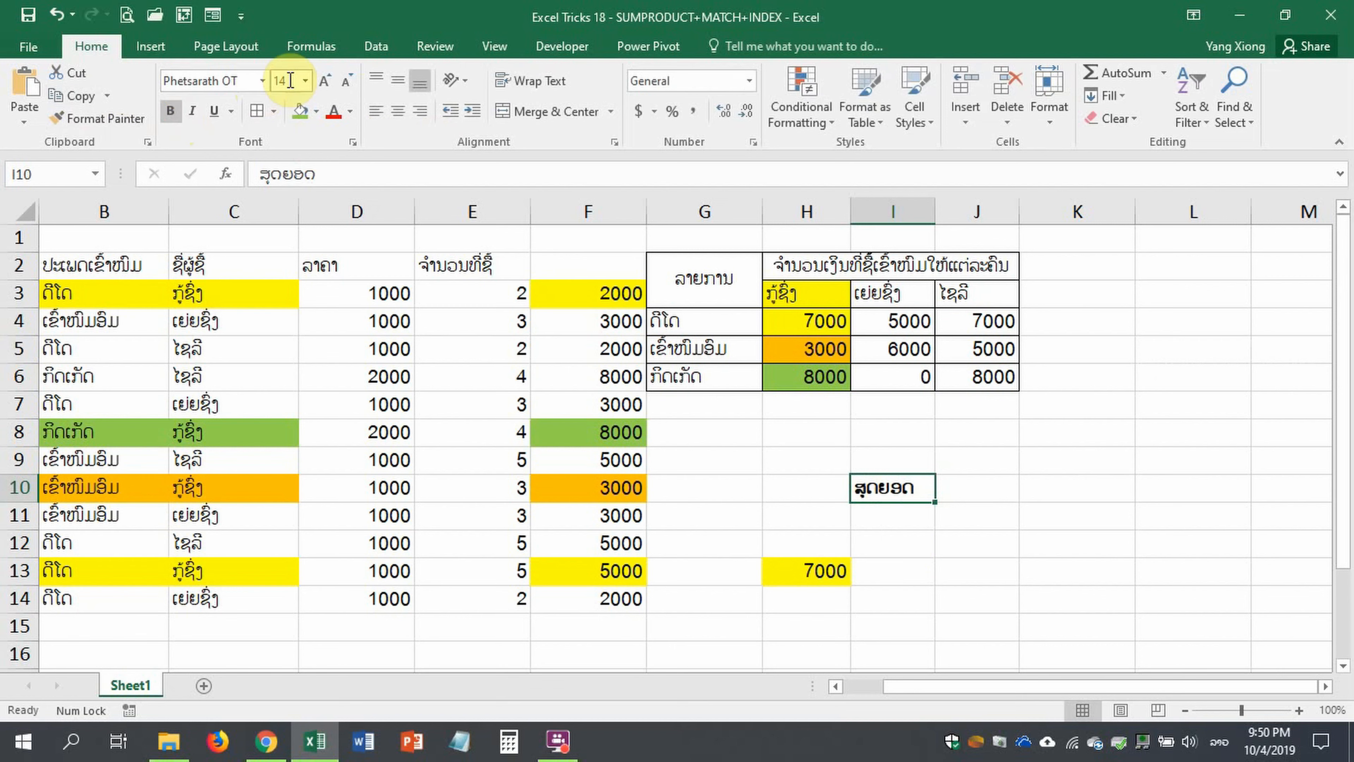
left_click(323, 82)
left_click(323, 82)
left_click(323, 82)
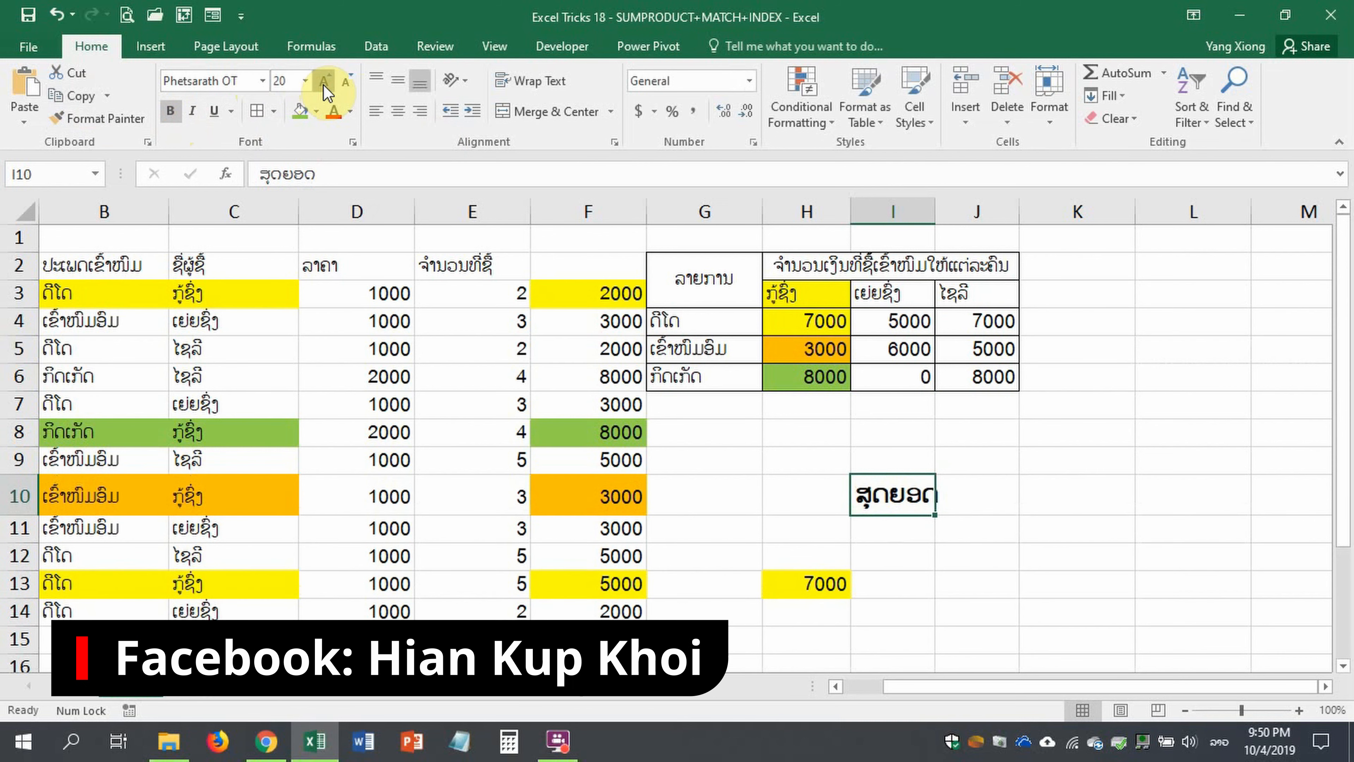